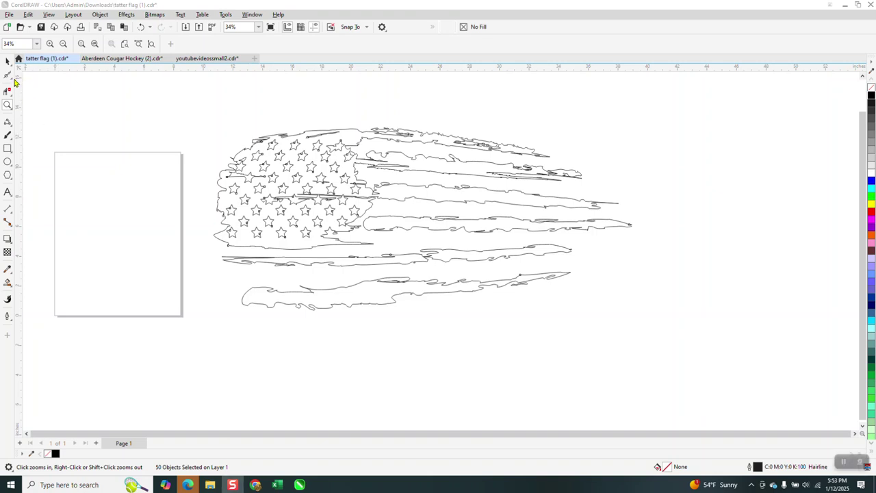
# - Select the smoothing brush and set its nib size to 0.2"
pyautogui.click(8, 75)
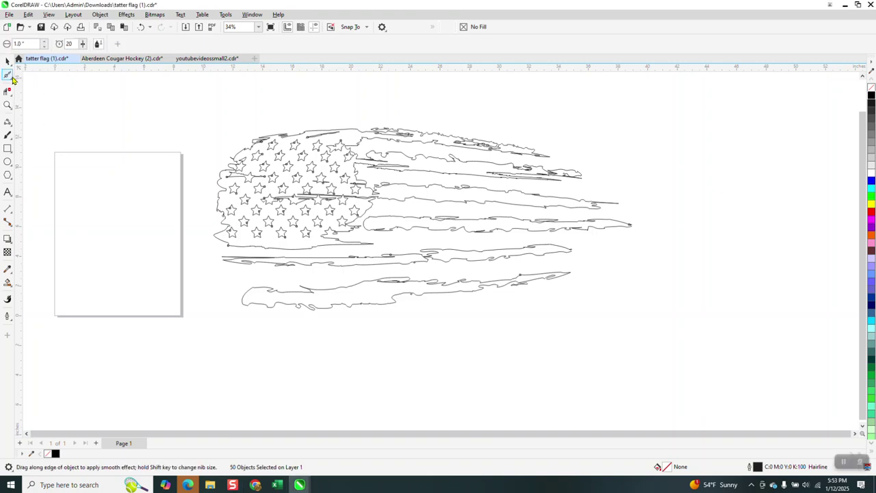
pyautogui.click(11, 80)
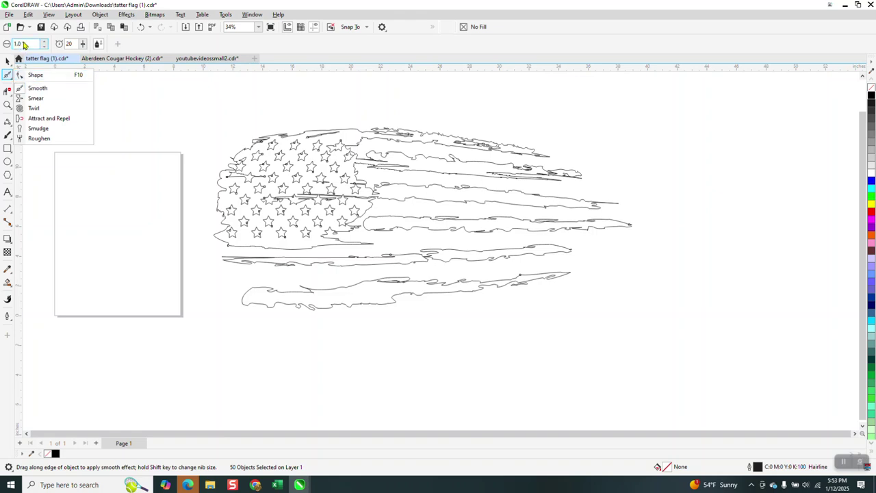
pyautogui.click(24, 44)
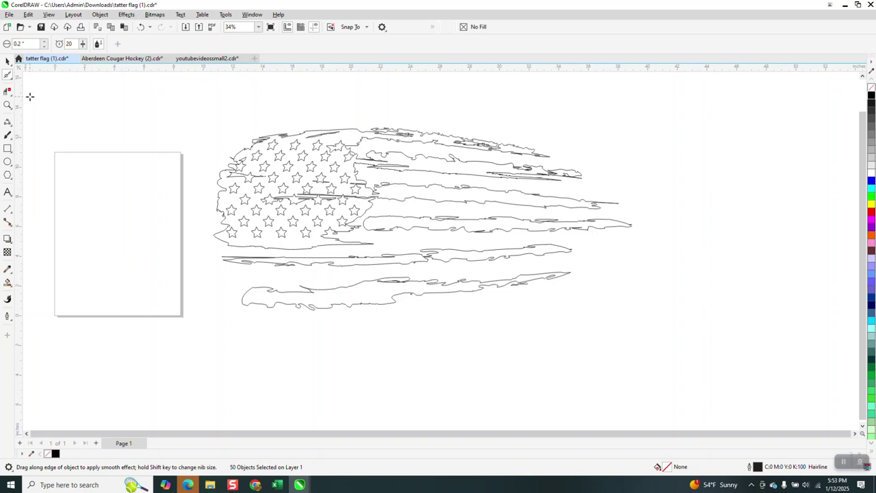
# - Zoom in closely on the flag's tattered upper stripe edges to inspect them
pyautogui.click(9, 104)
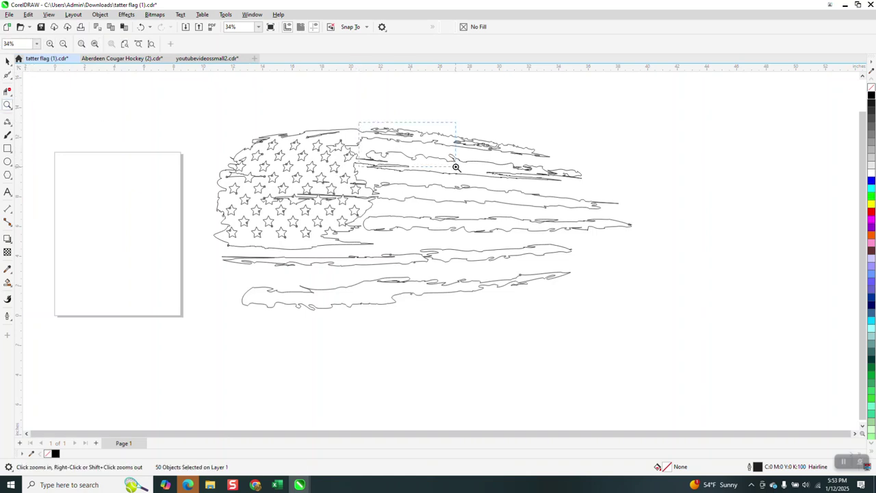
pyautogui.moveTo(456, 167); pyautogui.dragTo(456, 167)
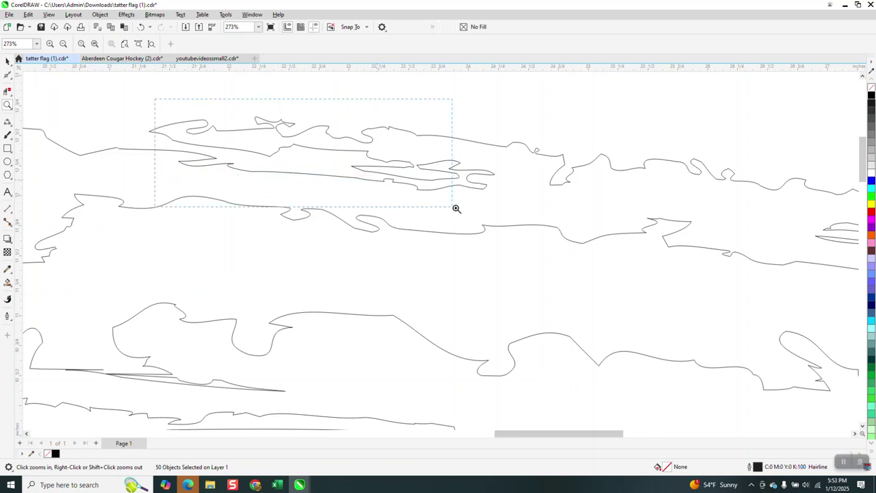
pyautogui.scroll(-2, 605, 226)
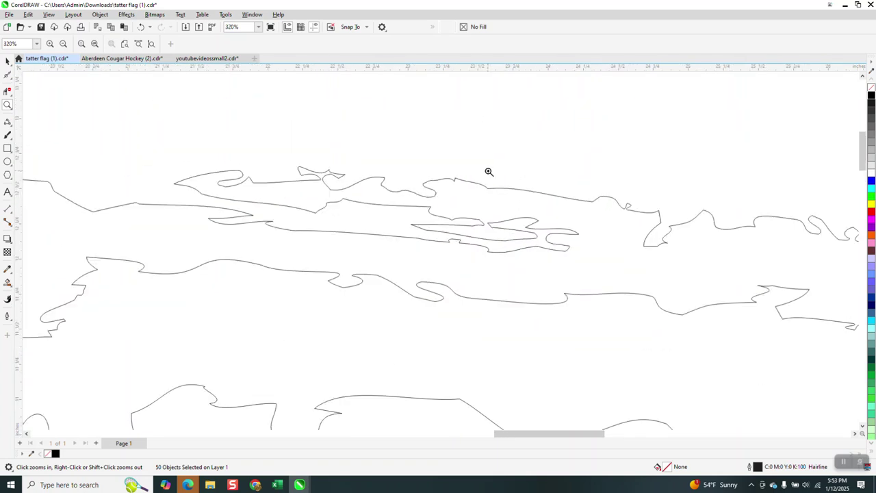
pyautogui.scroll(-3, 477, 183)
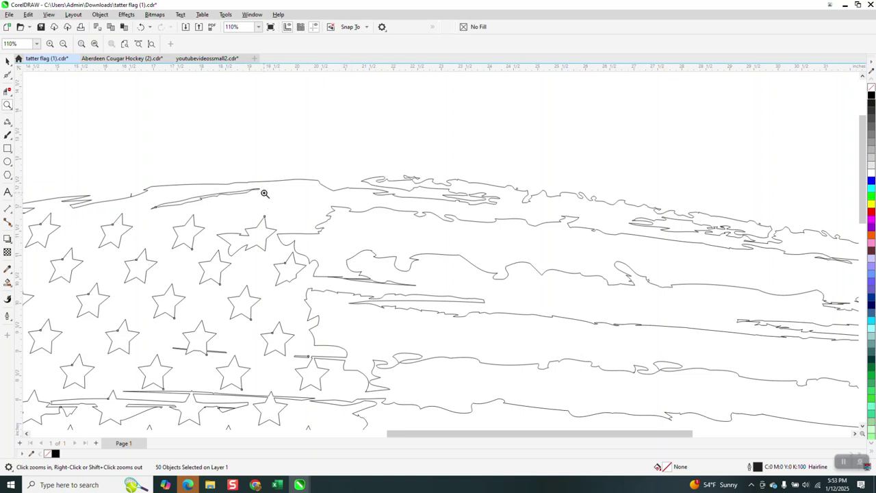
pyautogui.moveTo(598, 237); pyautogui.dragTo(602, 239)
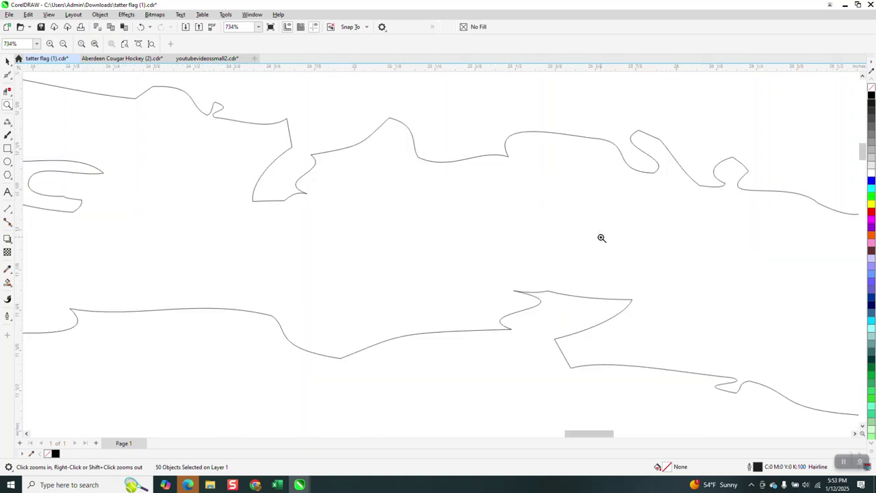
pyautogui.scroll(-3, 383, 197)
pyautogui.scroll(-3, 385, 193)
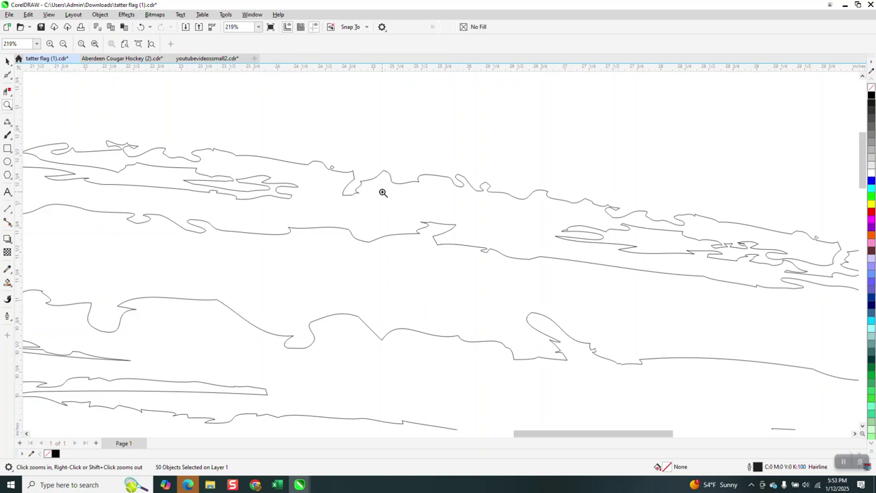
pyautogui.scroll(-1, 519, 198)
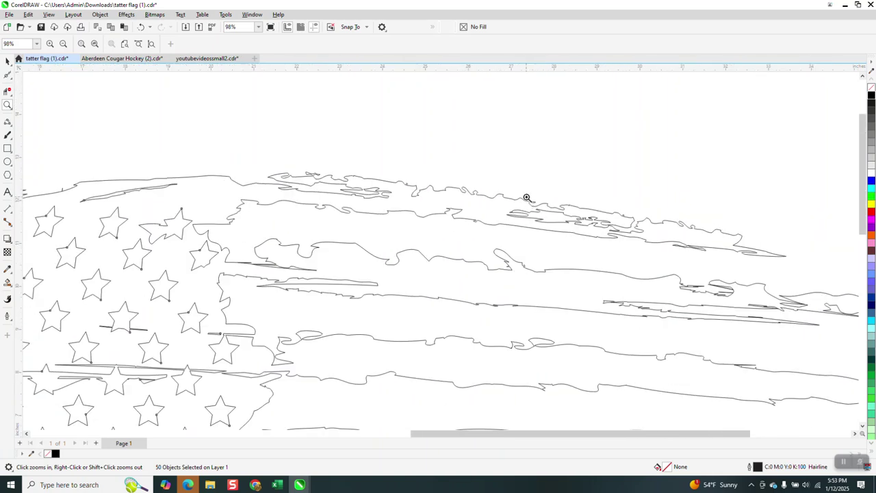
pyautogui.moveTo(555, 222); pyautogui.dragTo(555, 220)
pyautogui.scroll(-4, 470, 192)
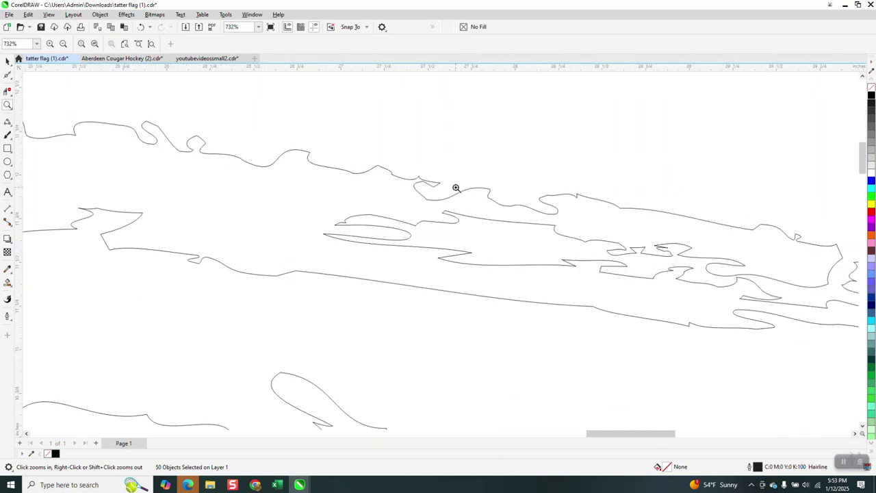
pyautogui.scroll(-3, 454, 186)
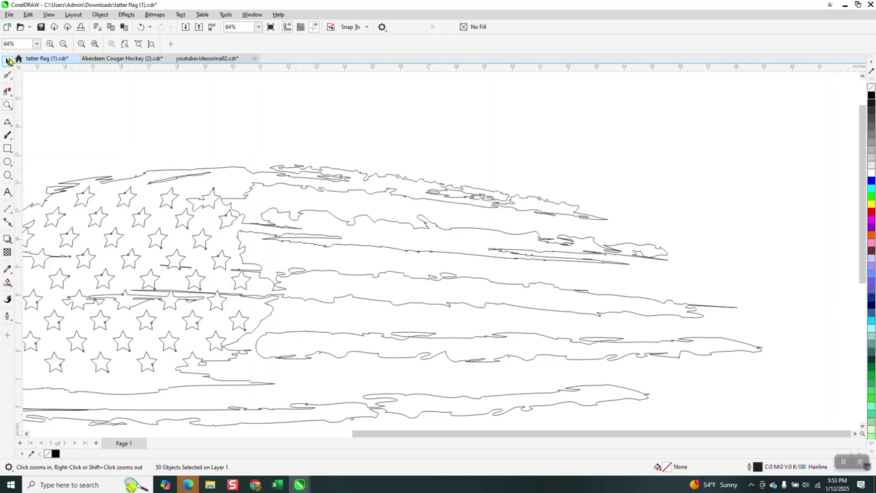
pyautogui.click(8, 60)
# - Select the flag's outer outline curve and nudge it down below the artwork
pyautogui.click(532, 217)
pyautogui.scroll(-1, 541, 208)
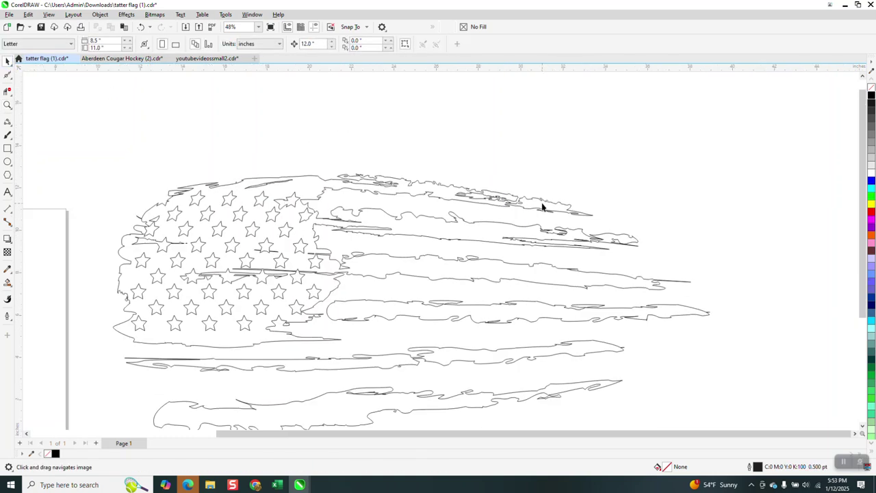
pyautogui.click(541, 207)
pyautogui.scroll(-3, 476, 180)
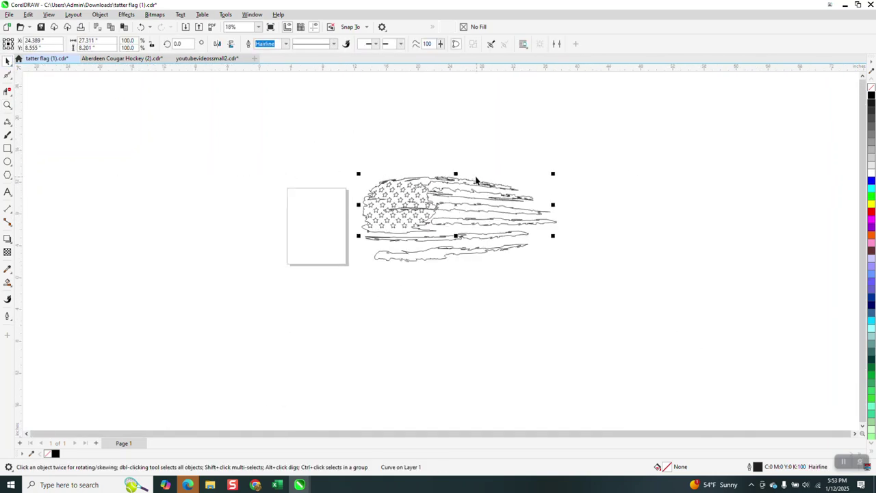
pyautogui.scroll(-1, 477, 181)
pyautogui.press('Down')
pyautogui.press('Down')
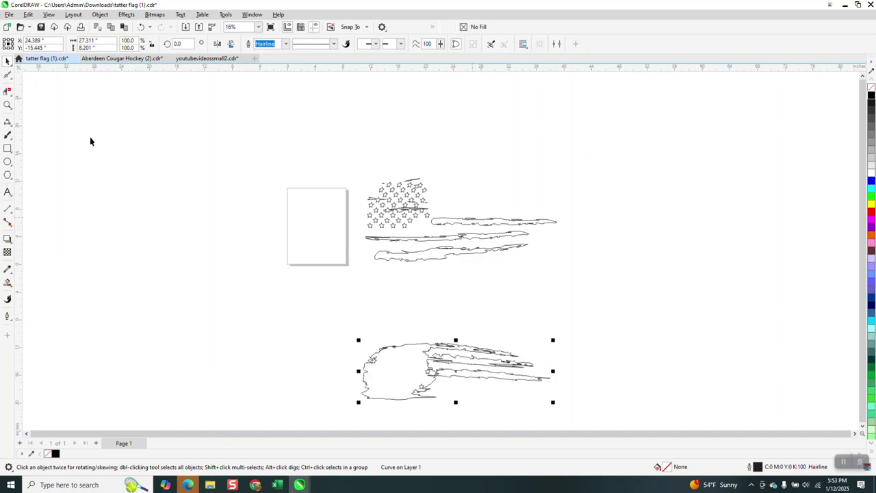
# - Zoom onto the moved outline and marquee-select the whole 925-node curve
pyautogui.click(7, 105)
pyautogui.moveTo(555, 408); pyautogui.dragTo(600, 418)
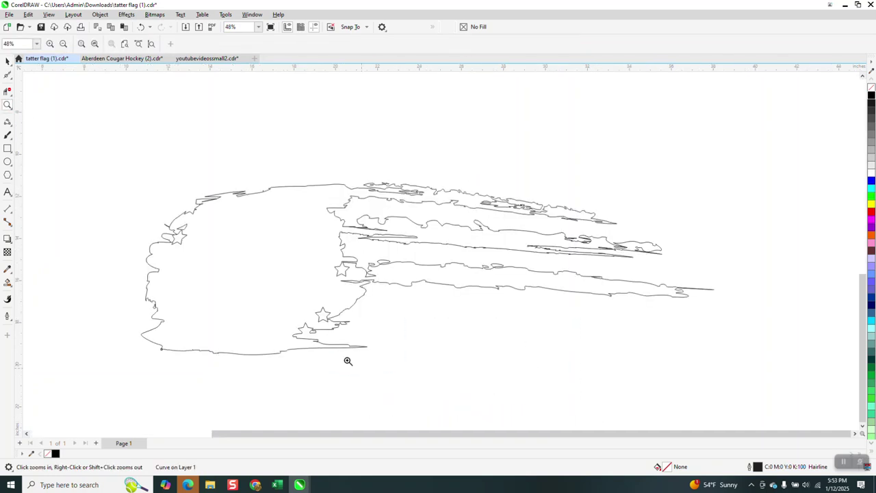
pyautogui.click(7, 61)
pyautogui.moveTo(125, 150); pyautogui.dragTo(191, 279)
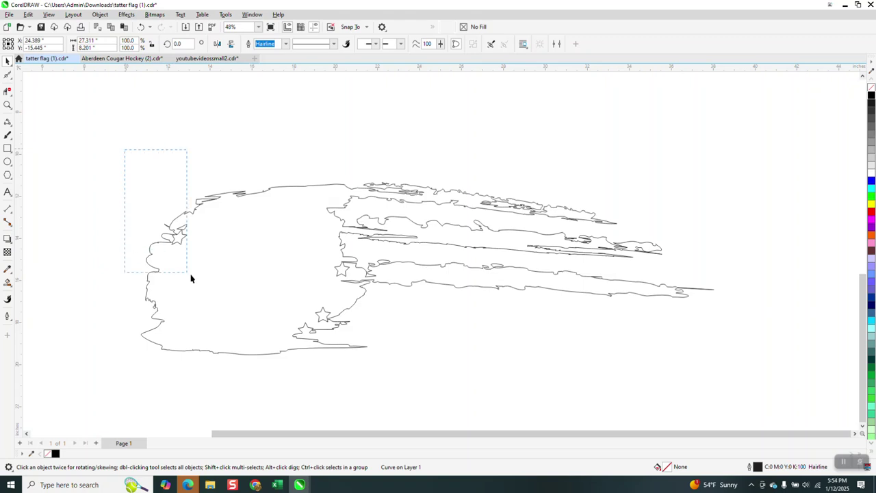
pyautogui.moveTo(572, 381); pyautogui.dragTo(769, 394)
pyautogui.click(9, 75)
# - Select all nodes of the outer outline and reduce them from 925 to 662
pyautogui.click(29, 78)
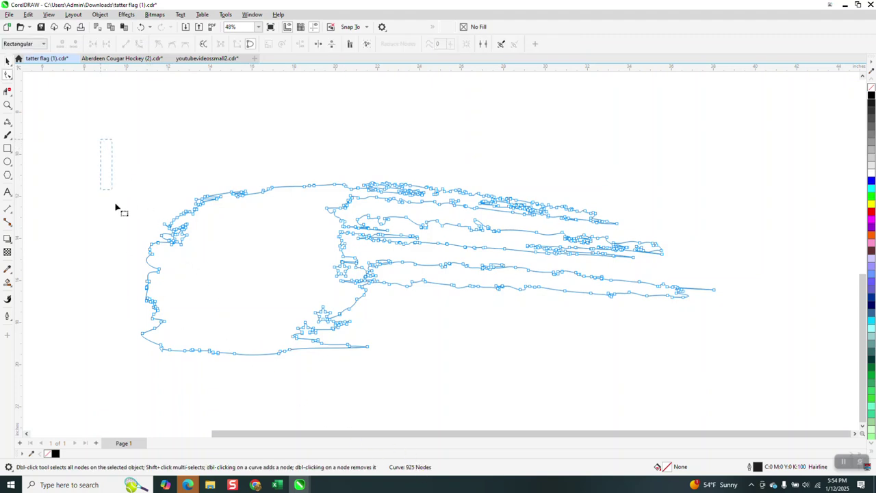
pyautogui.moveTo(473, 372); pyautogui.dragTo(745, 383)
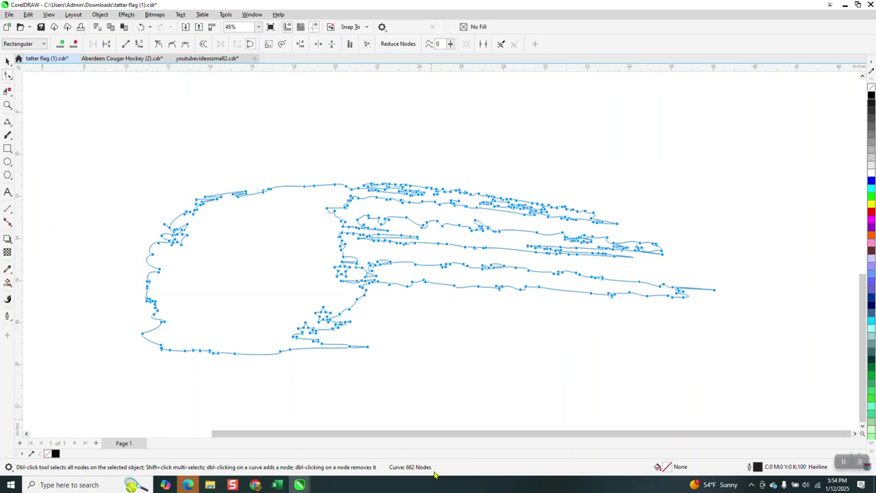
pyautogui.click(8, 104)
# - Zoom into the small stray loop and delete its node, leaving 661 nodes
pyautogui.moveTo(557, 243); pyautogui.dragTo(558, 243)
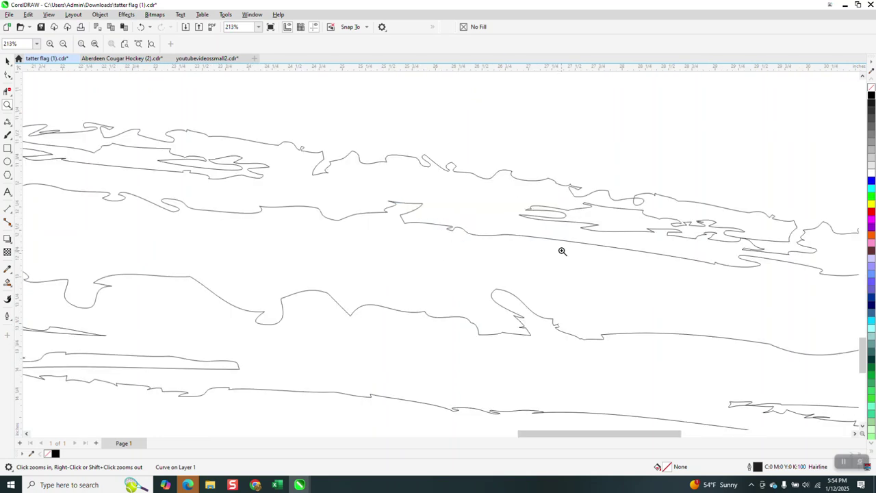
pyautogui.moveTo(669, 217); pyautogui.dragTo(669, 218)
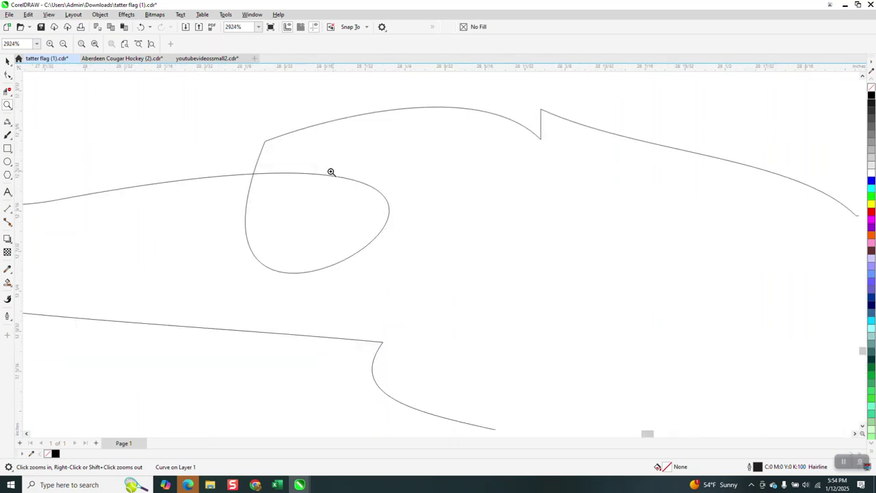
pyautogui.click(8, 75)
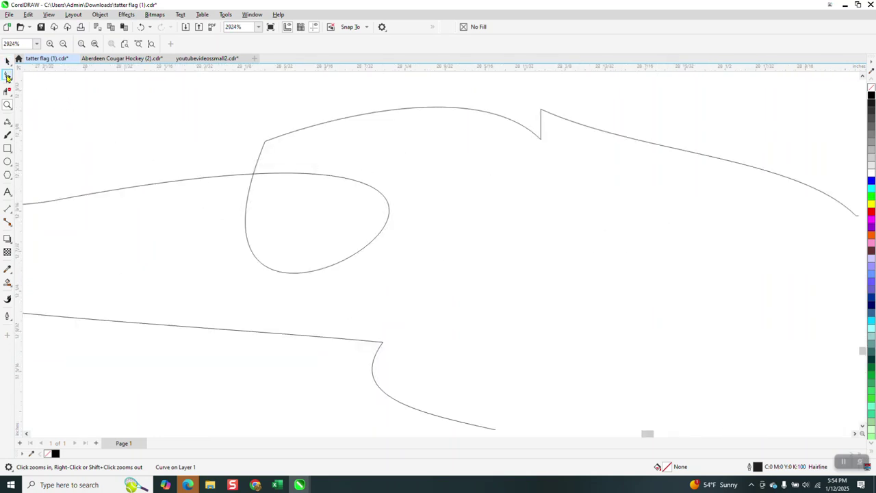
pyautogui.click(265, 143)
pyautogui.press('Delete')
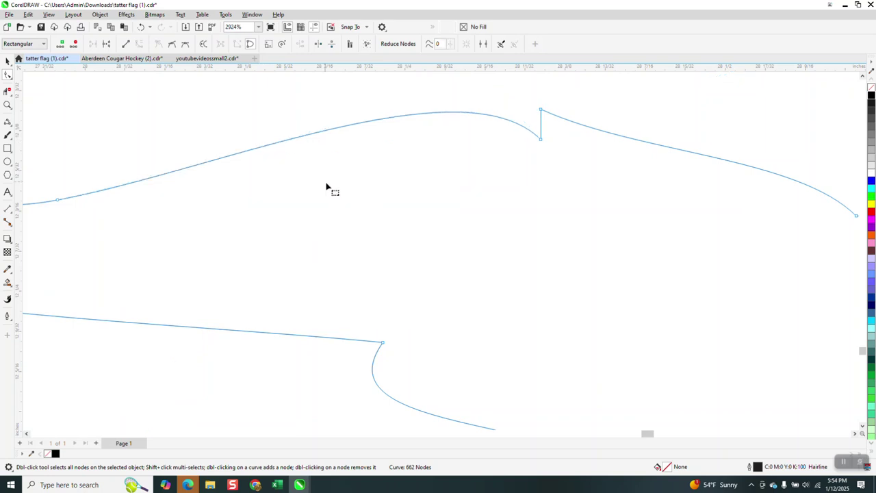
pyautogui.scroll(-4, 327, 187)
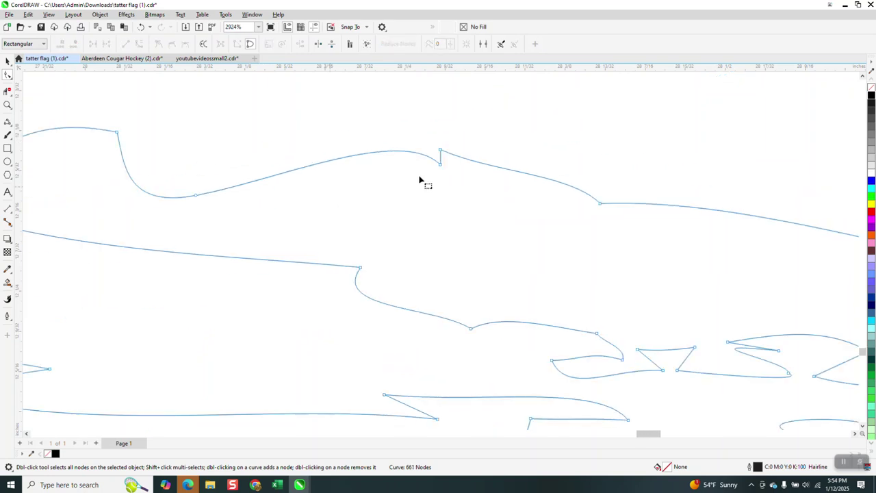
pyautogui.click(10, 79)
pyautogui.click(35, 88)
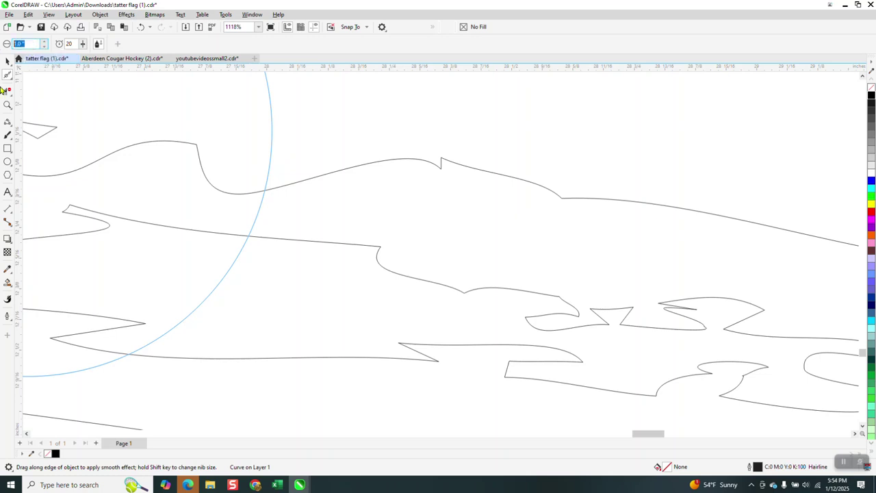
# - Set the brush size to 1.0" and smooth the notches along the top stripe edges
pyautogui.press('Escape')
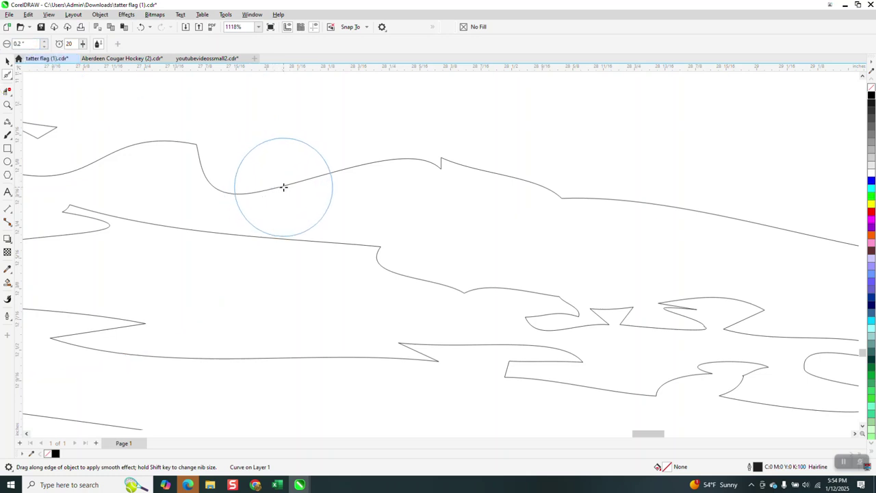
pyautogui.moveTo(285, 186)
pyautogui.mouseDown()
pyautogui.moveTo(444, 160)
pyautogui.moveTo(434, 181)
pyautogui.moveTo(406, 176)
pyautogui.mouseUp()
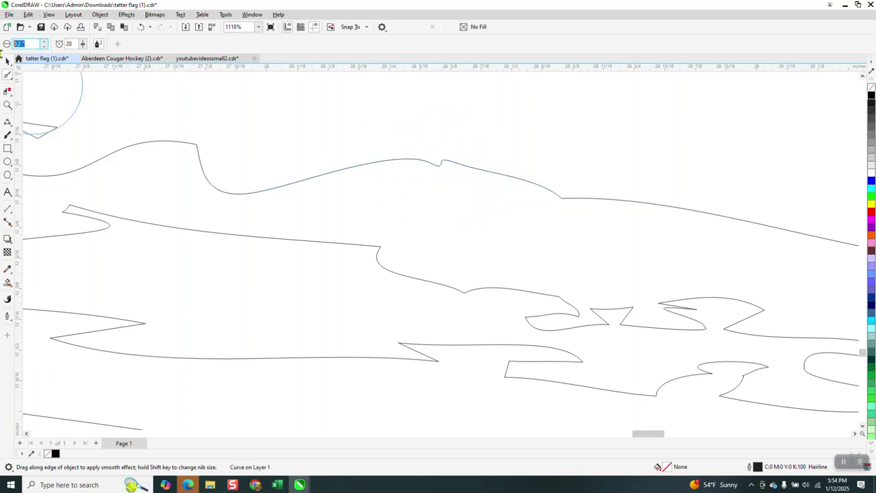
pyautogui.press('Return')
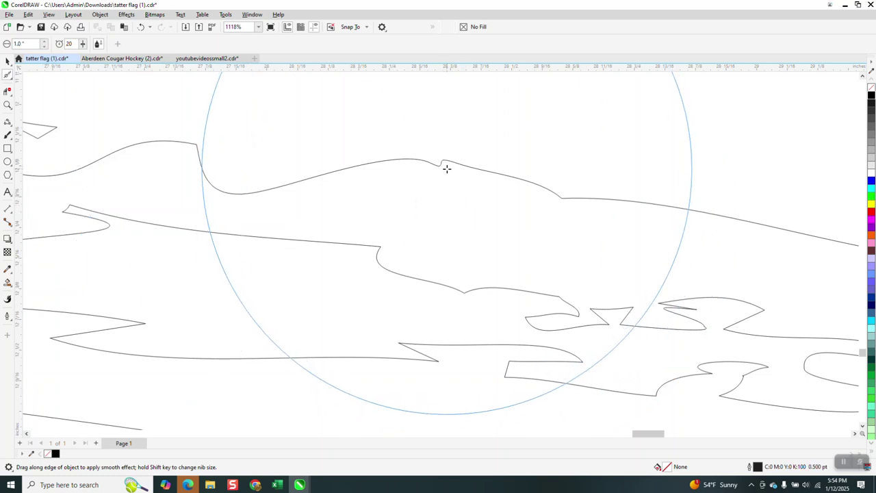
pyautogui.scroll(-3, 441, 165)
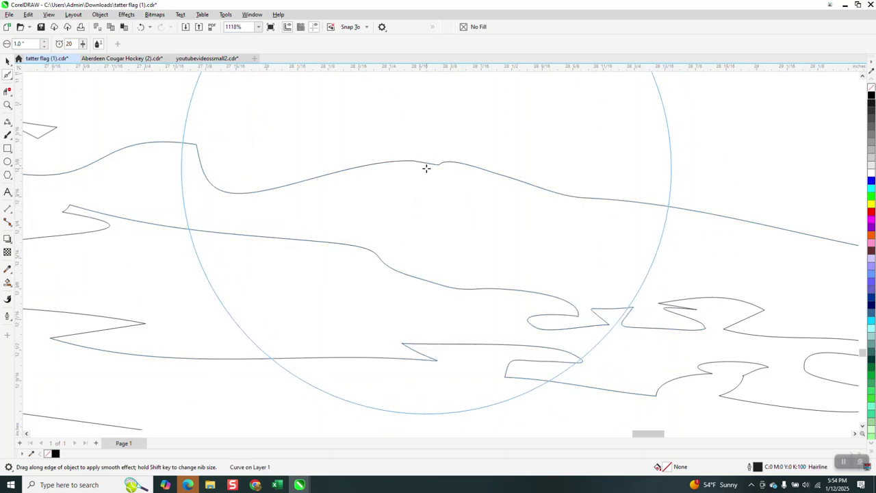
pyautogui.moveTo(238, 192)
pyautogui.mouseDown()
pyautogui.moveTo(167, 189)
pyautogui.moveTo(168, 210)
pyautogui.moveTo(254, 230)
pyautogui.mouseUp()
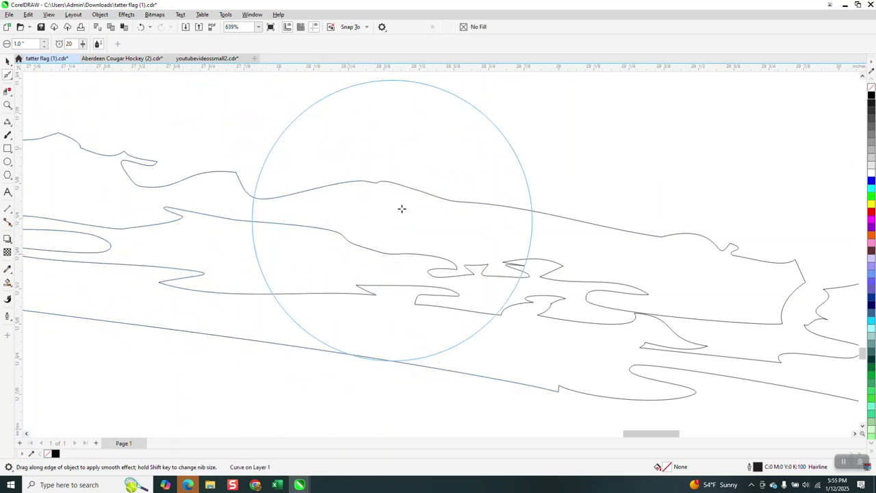
pyautogui.moveTo(564, 261)
pyautogui.mouseDown()
pyautogui.moveTo(542, 274)
pyautogui.moveTo(552, 268)
pyautogui.moveTo(524, 271)
pyautogui.moveTo(553, 261)
pyautogui.moveTo(761, 250)
pyautogui.moveTo(745, 260)
pyautogui.mouseUp()
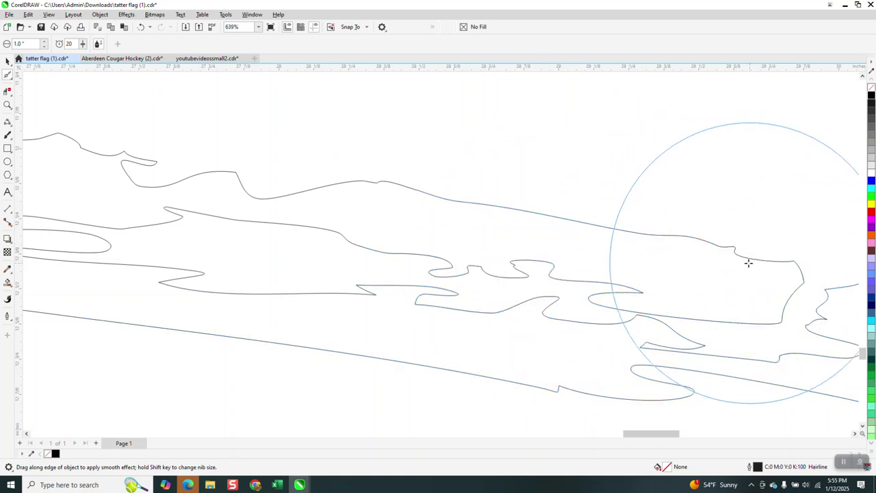
# - Smooth the upper and top-left outline curves of the flag
pyautogui.scroll(-2, 745, 260)
pyautogui.moveTo(404, 208); pyautogui.dragTo(155, 171)
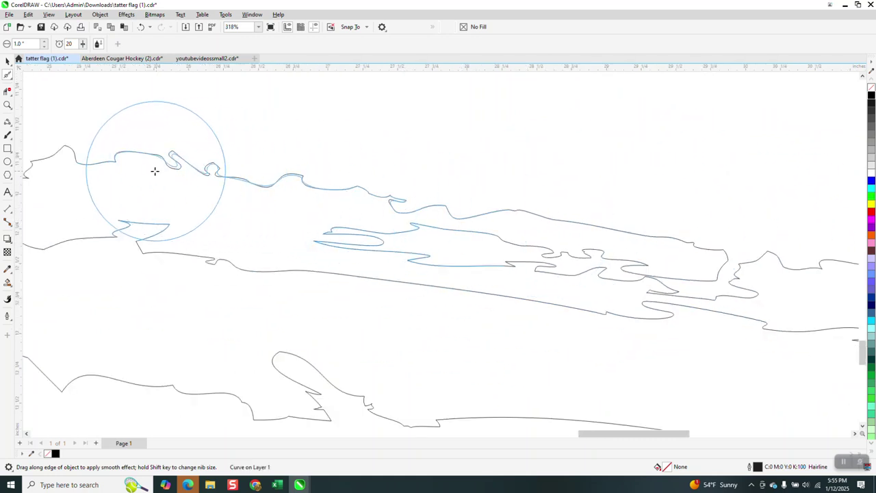
pyautogui.scroll(-2, 244, 191)
pyautogui.moveTo(264, 180); pyautogui.dragTo(141, 160)
pyautogui.scroll(-2, 313, 198)
pyautogui.scroll(-2, 313, 198)
pyautogui.moveTo(191, 170)
pyautogui.mouseDown()
pyautogui.moveTo(141, 167)
pyautogui.moveTo(145, 176)
pyautogui.moveTo(157, 172)
pyautogui.moveTo(114, 196)
pyautogui.moveTo(102, 180)
pyautogui.mouseUp()
pyautogui.scroll(-2, 404, 199)
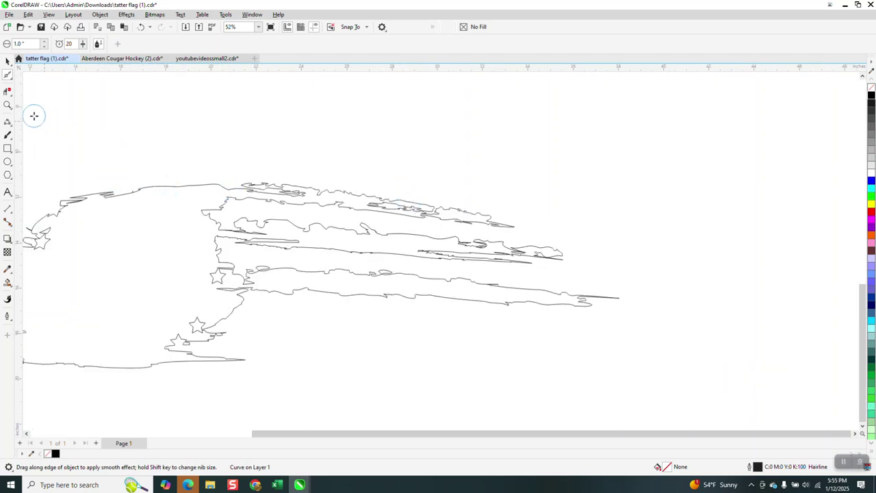
# - Zoom into the flag's top-left edge and bend the zigzag segment into a curve
pyautogui.click(7, 104)
pyautogui.moveTo(67, 209); pyautogui.dragTo(157, 243)
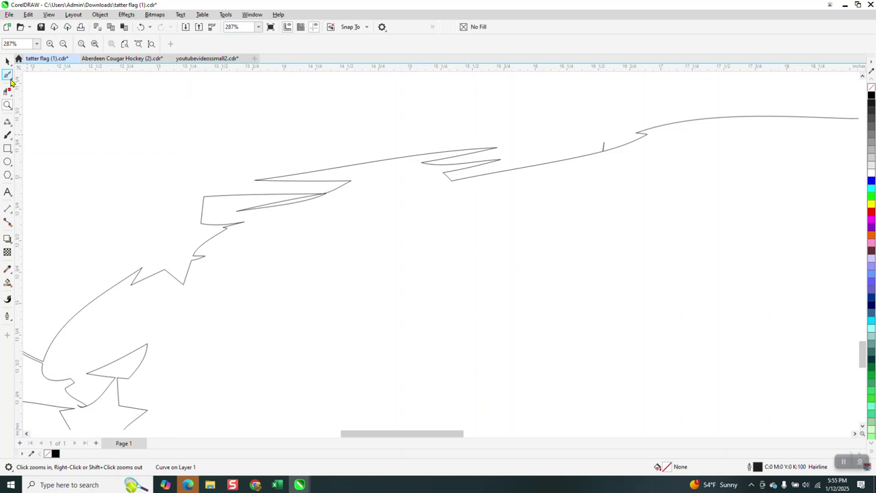
pyautogui.click(11, 81)
pyautogui.click(31, 74)
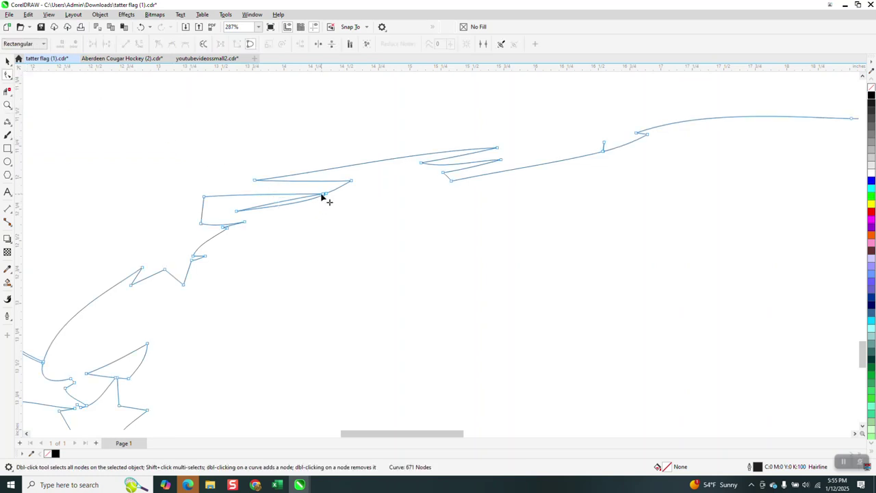
pyautogui.moveTo(306, 191); pyautogui.dragTo(327, 210)
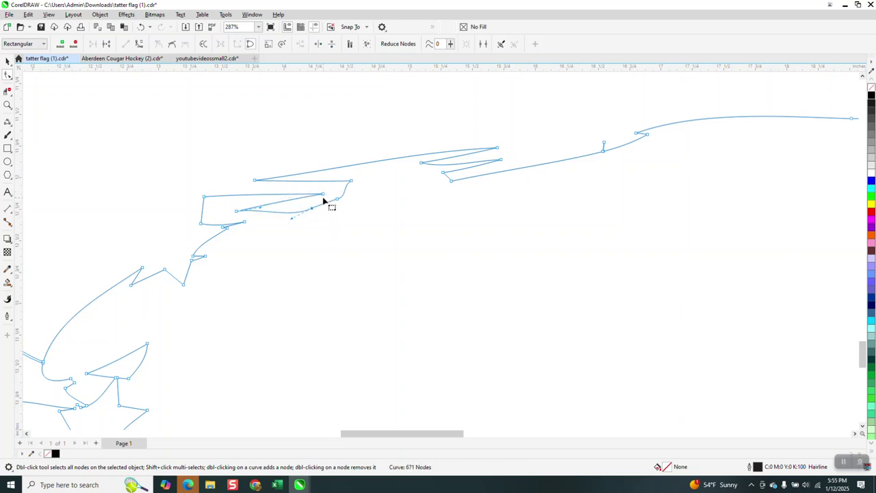
# - Try removing the spike with Virtual Segment Delete, then undo the accidental whole-curve deletion
pyautogui.click(11, 78)
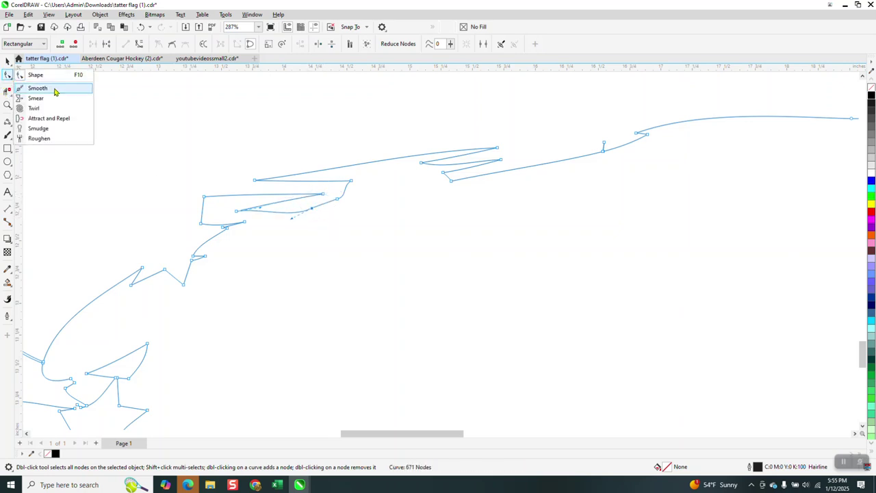
pyautogui.click(41, 87)
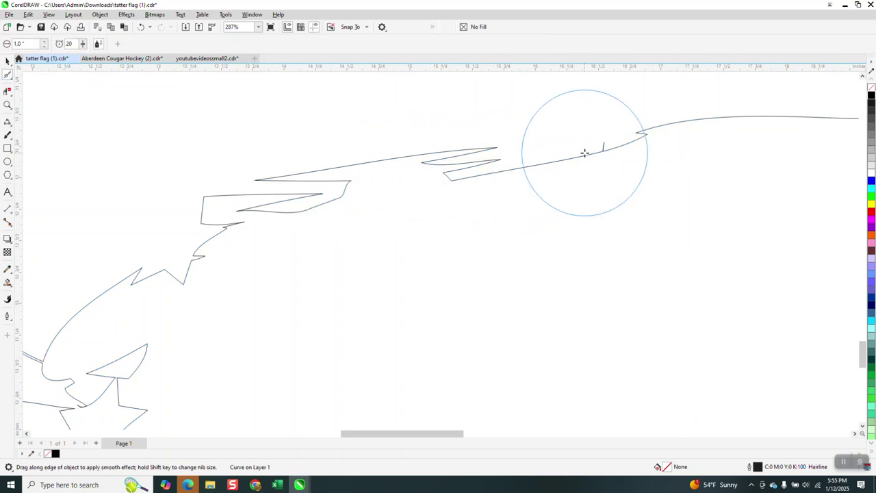
pyautogui.click(8, 91)
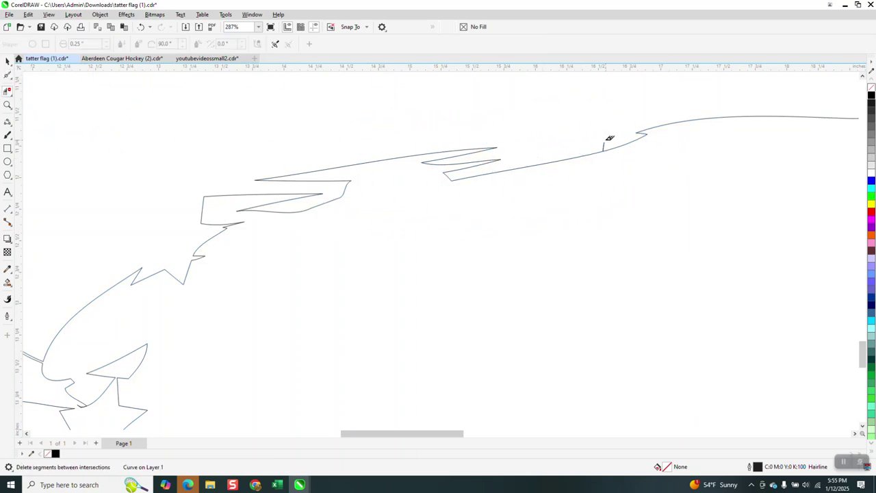
pyautogui.click(604, 144)
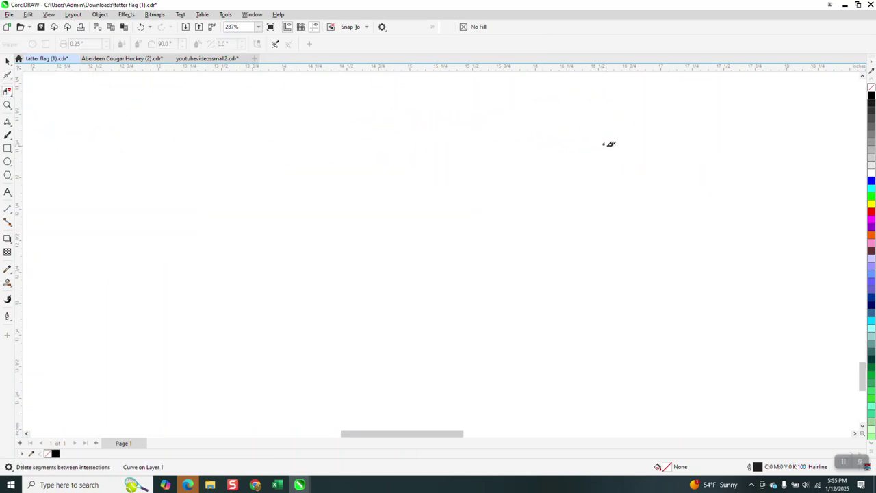
pyautogui.click(141, 26)
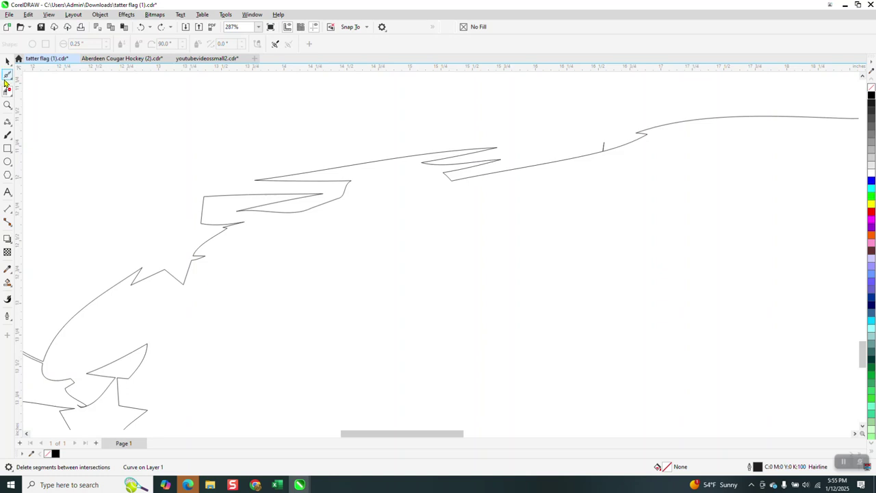
# - Zoom in on the small spike and delete its top and bottom nodes, leaving 668 nodes
pyautogui.click(7, 104)
pyautogui.moveTo(587, 143); pyautogui.dragTo(627, 163)
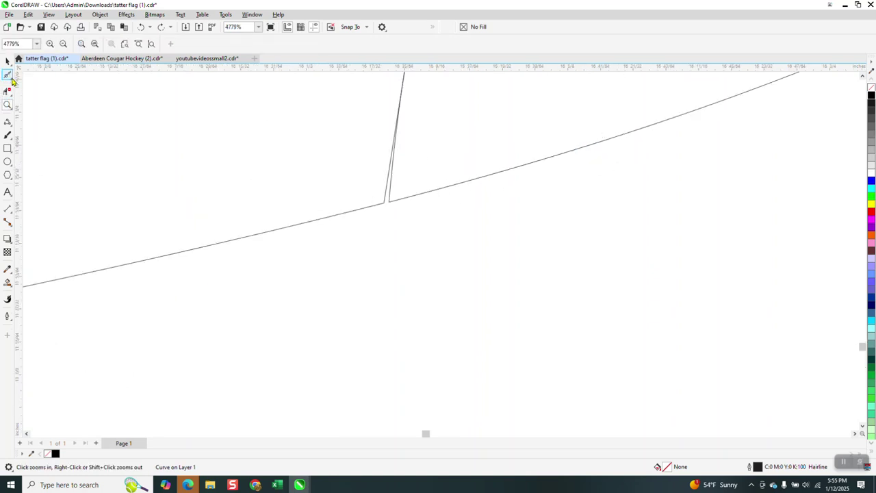
pyautogui.click(12, 80)
pyautogui.click(31, 70)
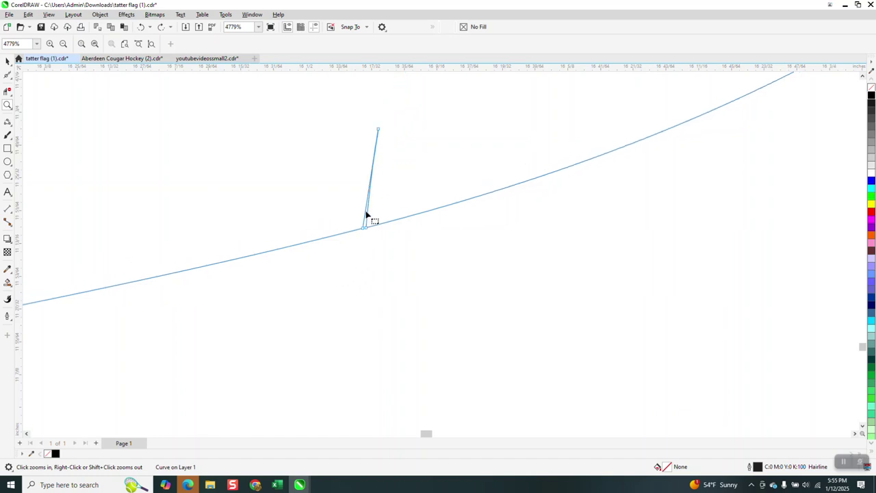
pyautogui.press('Delete')
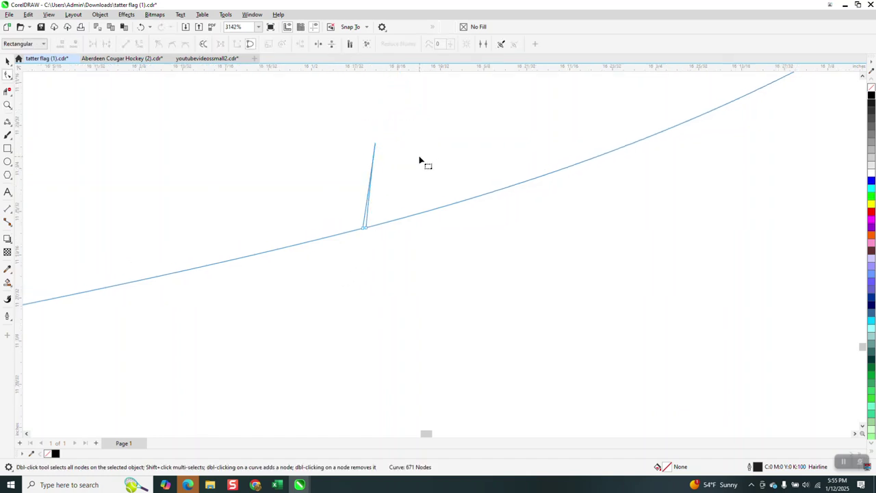
pyautogui.moveTo(372, 205); pyautogui.dragTo(346, 268)
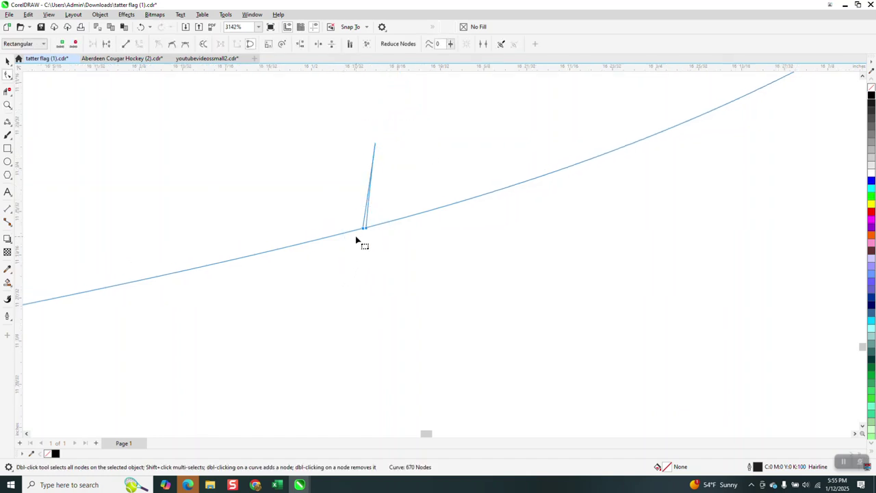
pyautogui.press('Delete')
pyautogui.scroll(-6, 358, 240)
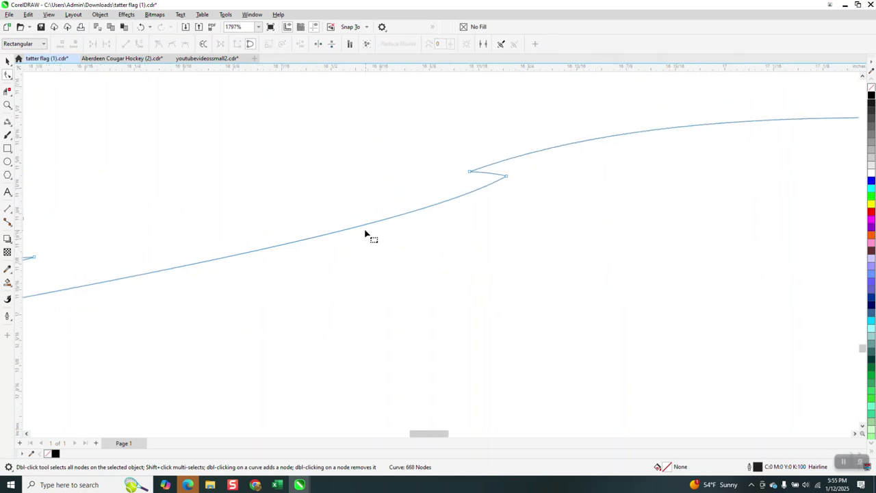
pyautogui.scroll(-2, 368, 232)
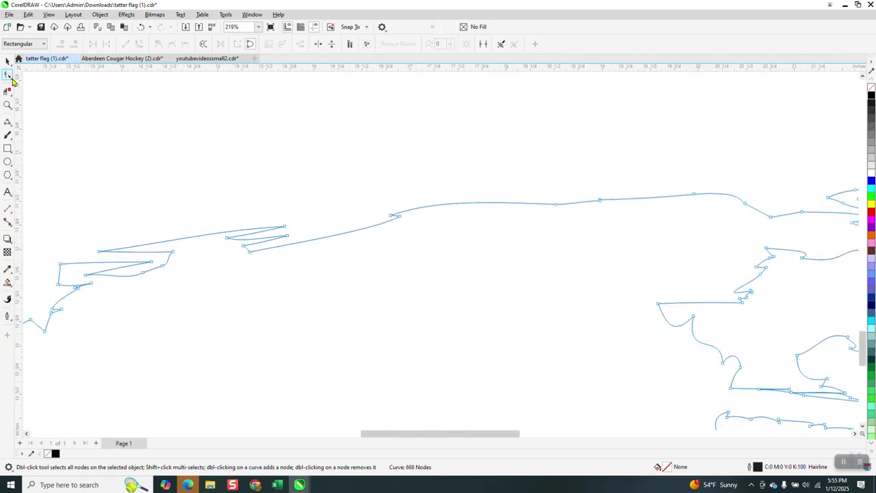
pyautogui.click(19, 82)
# - Smooth the spiky zigzag curve with the smoothing brush
pyautogui.click(38, 86)
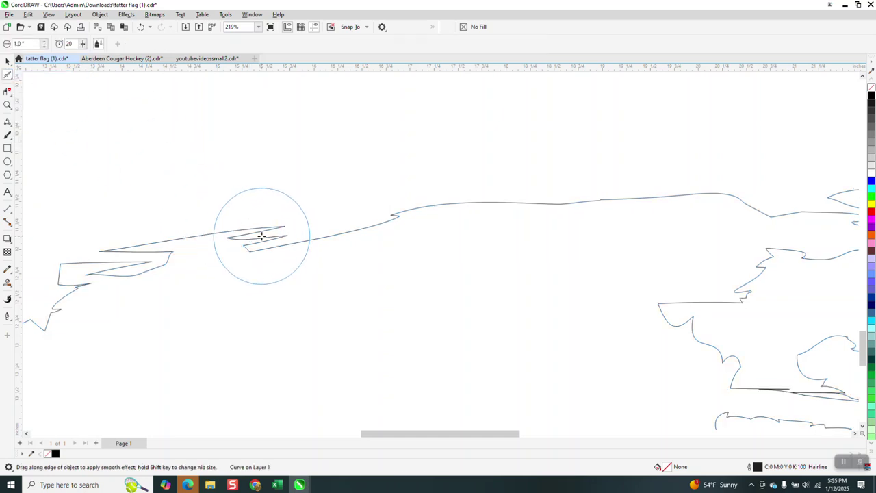
pyautogui.moveTo(260, 231)
pyautogui.mouseDown()
pyautogui.moveTo(141, 247)
pyautogui.moveTo(114, 260)
pyautogui.moveTo(146, 267)
pyautogui.moveTo(103, 283)
pyautogui.moveTo(171, 236)
pyautogui.moveTo(112, 268)
pyautogui.moveTo(118, 251)
pyautogui.moveTo(128, 255)
pyautogui.moveTo(121, 268)
pyautogui.moveTo(84, 291)
pyautogui.moveTo(121, 247)
pyautogui.mouseUp()
pyautogui.scroll(-2, 176, 231)
pyautogui.scroll(-2, 122, 246)
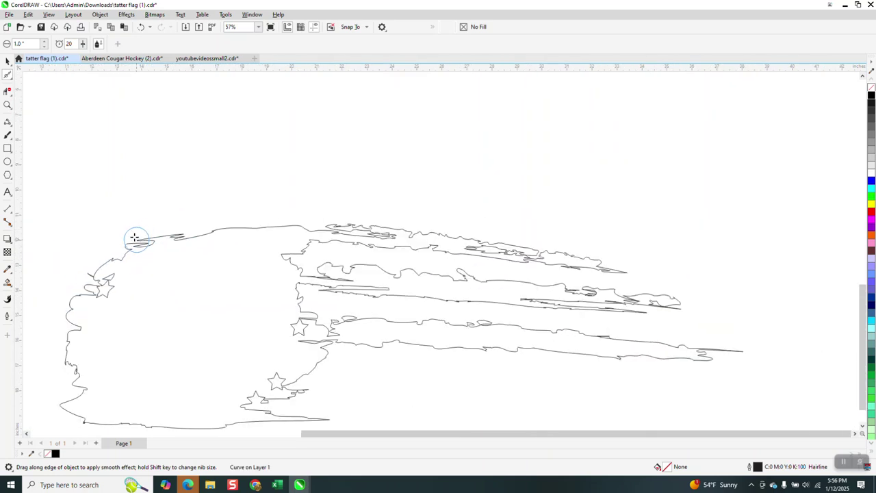
# - Zoom in on the left-side star and smooth the curve and loop beside it
pyautogui.click(8, 106)
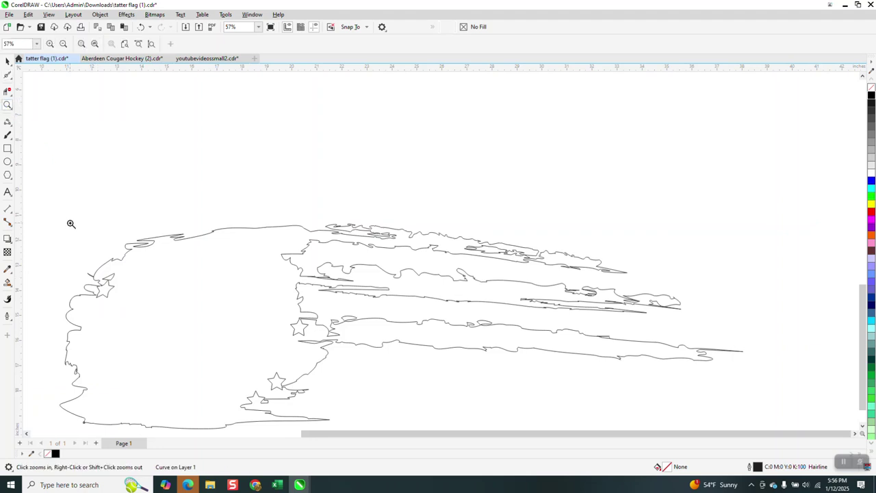
pyautogui.moveTo(222, 332); pyautogui.dragTo(222, 333)
pyautogui.click(7, 61)
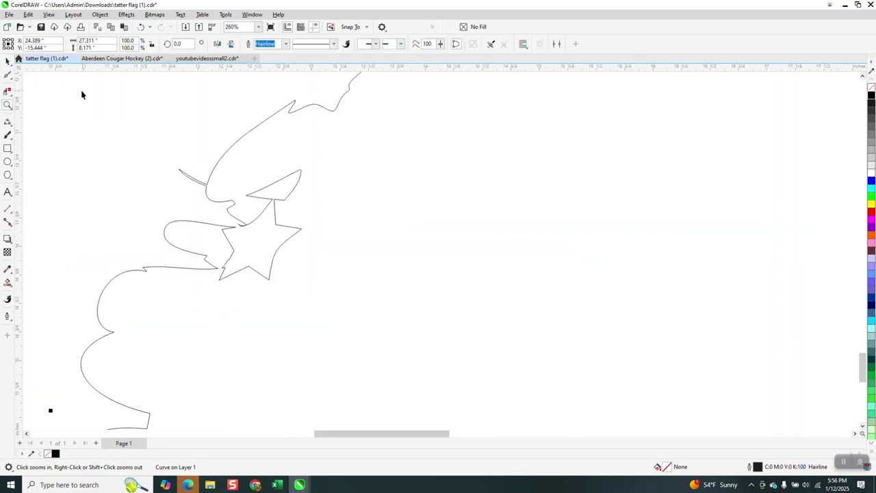
pyautogui.click(11, 78)
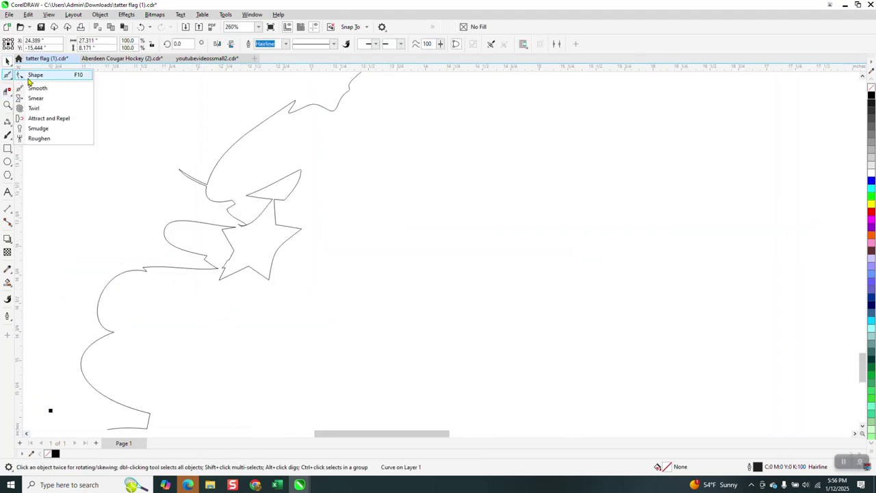
pyautogui.click(40, 90)
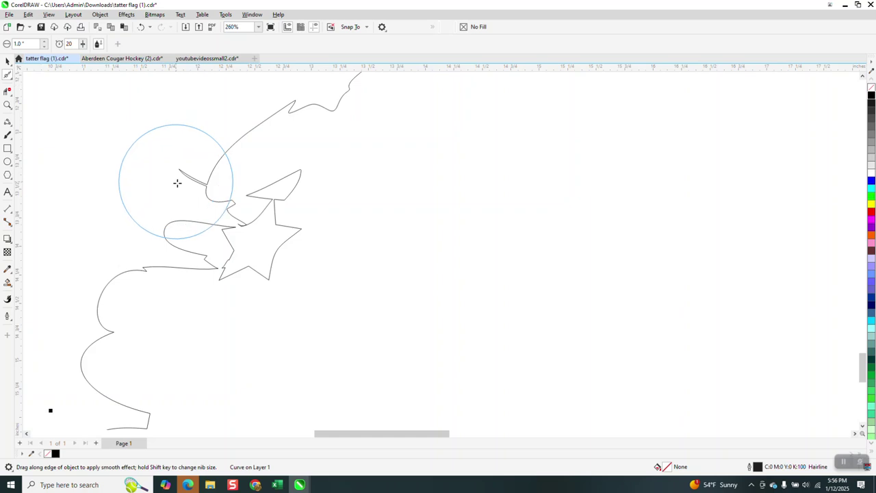
pyautogui.moveTo(248, 226)
pyautogui.mouseDown()
pyautogui.moveTo(209, 195)
pyautogui.moveTo(208, 179)
pyautogui.moveTo(230, 154)
pyautogui.moveTo(284, 128)
pyautogui.mouseUp()
pyautogui.scroll(-3, 285, 128)
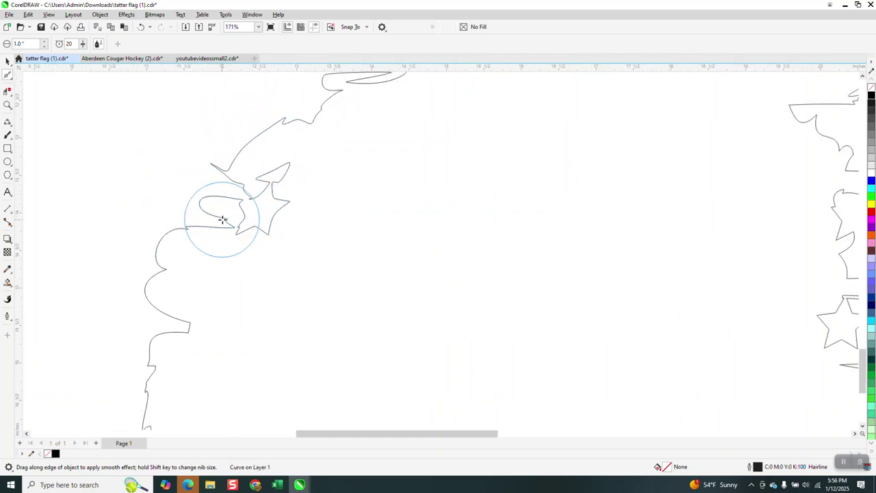
pyautogui.moveTo(156, 316)
pyautogui.mouseDown()
pyautogui.moveTo(158, 377)
pyautogui.moveTo(196, 234)
pyautogui.mouseUp()
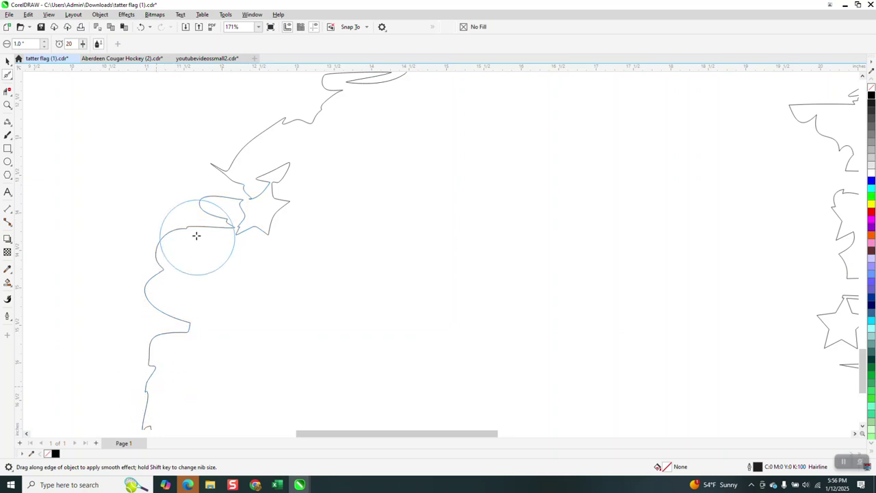
# - Smooth the jagged lower-left outline and the lower and middle stripe curves
pyautogui.scroll(-6, 196, 235)
pyautogui.moveTo(174, 316)
pyautogui.mouseDown()
pyautogui.moveTo(196, 350)
pyautogui.moveTo(173, 378)
pyautogui.moveTo(225, 401)
pyautogui.moveTo(509, 391)
pyautogui.moveTo(432, 381)
pyautogui.moveTo(478, 360)
pyautogui.moveTo(483, 351)
pyautogui.moveTo(469, 340)
pyautogui.moveTo(514, 287)
pyautogui.moveTo(743, 292)
pyautogui.moveTo(735, 261)
pyautogui.moveTo(512, 265)
pyautogui.moveTo(737, 285)
pyautogui.mouseUp()
pyautogui.scroll(-3, 479, 270)
pyautogui.moveTo(694, 264)
pyautogui.mouseDown()
pyautogui.moveTo(675, 256)
pyautogui.moveTo(616, 257)
pyautogui.mouseUp()
pyautogui.click(8, 105)
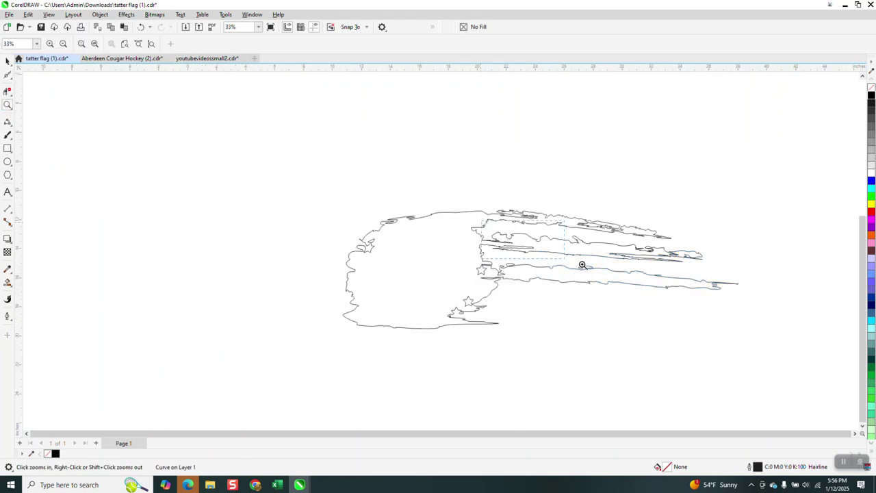
# - Brush smooth the wavy curves on the upper right stripes, zooming closer on one section
pyautogui.moveTo(797, 344); pyautogui.dragTo(482, 212)
pyautogui.click(11, 81)
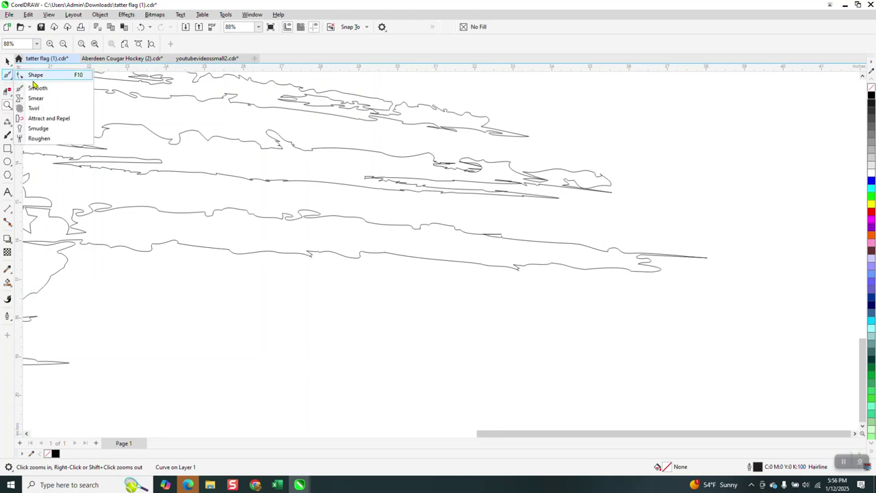
pyautogui.click(34, 87)
pyautogui.moveTo(456, 172)
pyautogui.mouseDown()
pyautogui.moveTo(464, 172)
pyautogui.moveTo(443, 162)
pyautogui.moveTo(478, 176)
pyautogui.mouseUp()
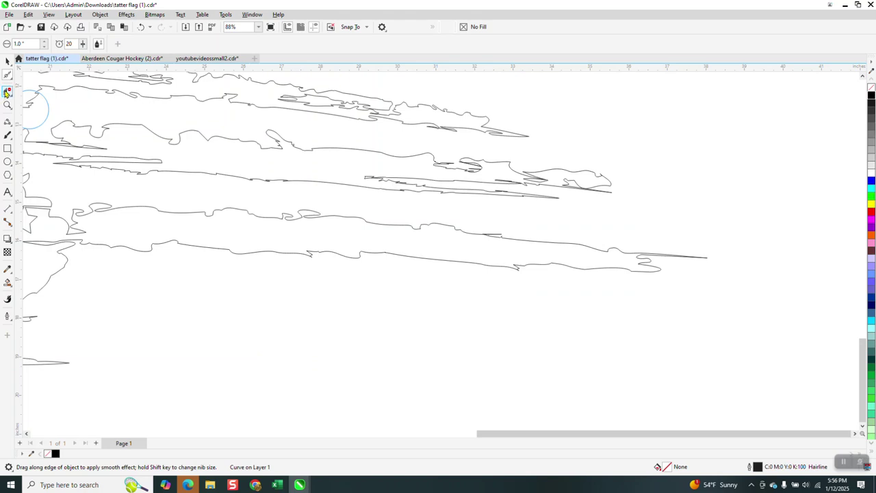
pyautogui.moveTo(454, 151); pyautogui.dragTo(556, 215)
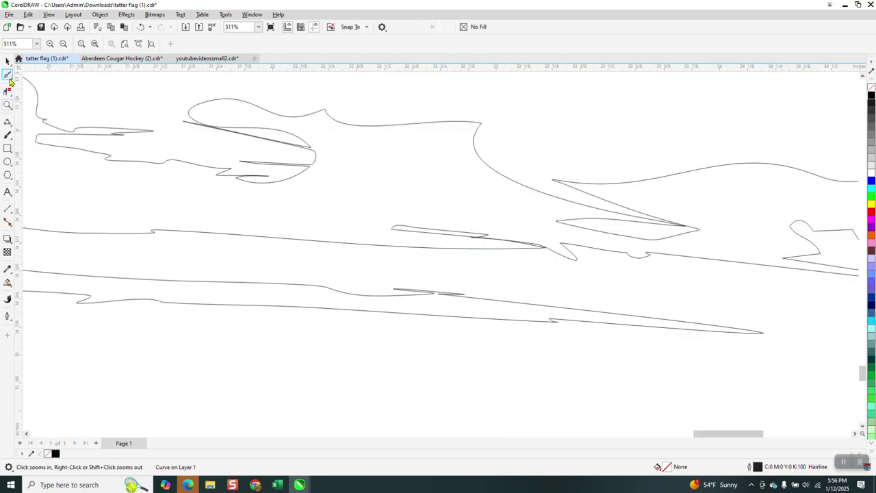
pyautogui.click(11, 79)
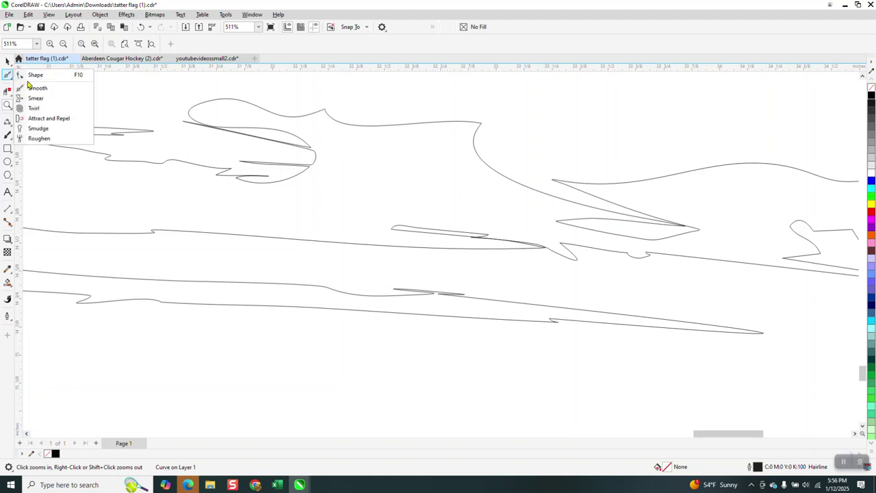
pyautogui.click(34, 88)
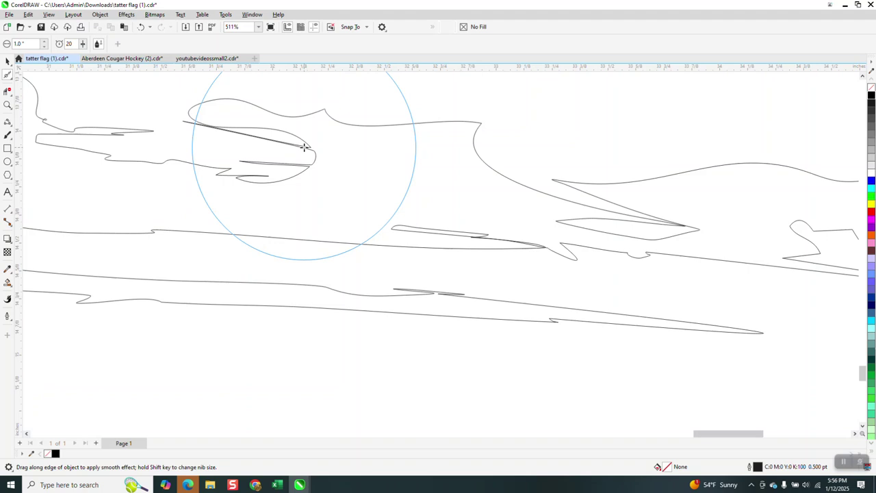
pyautogui.moveTo(306, 146)
pyautogui.mouseDown()
pyautogui.moveTo(255, 140)
pyautogui.moveTo(262, 170)
pyautogui.moveTo(226, 128)
pyautogui.moveTo(183, 145)
pyautogui.moveTo(197, 139)
pyautogui.moveTo(62, 117)
pyautogui.mouseUp()
pyautogui.click(12, 80)
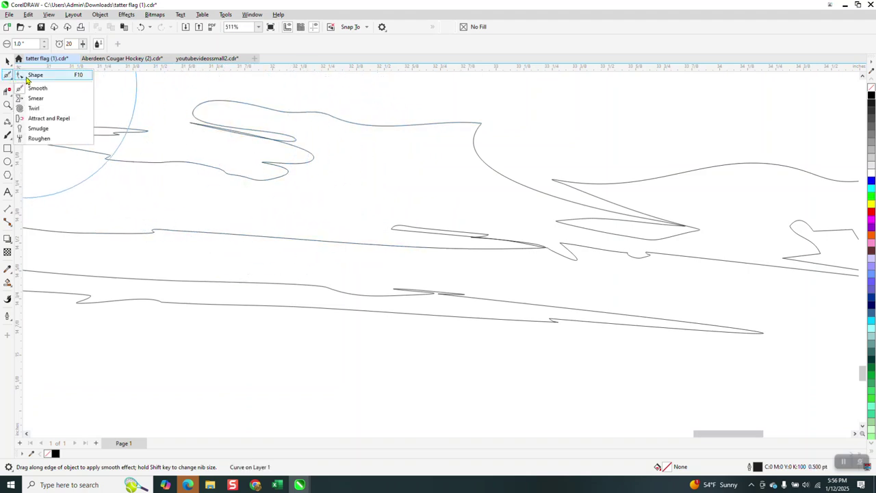
# - Delete two stray nodes and the nodes around the top-left kink, leaving 693 nodes
pyautogui.click(29, 74)
pyautogui.click(199, 128)
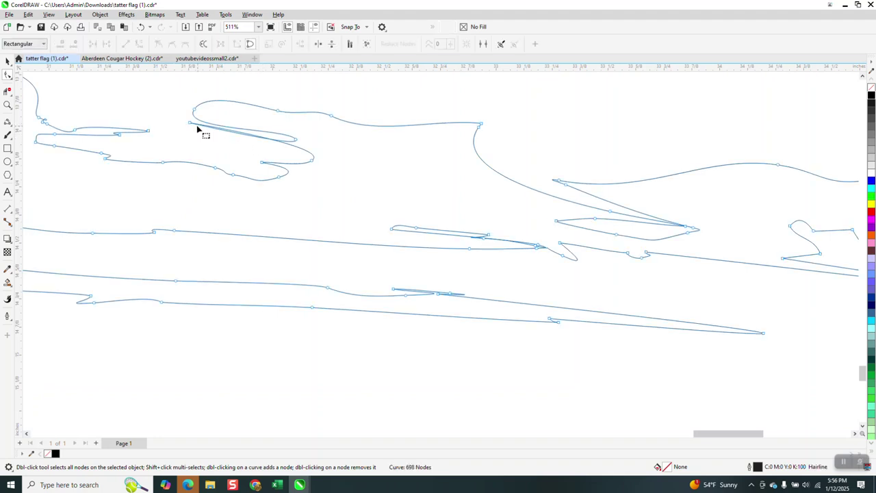
pyautogui.click(191, 126)
pyautogui.press('Delete')
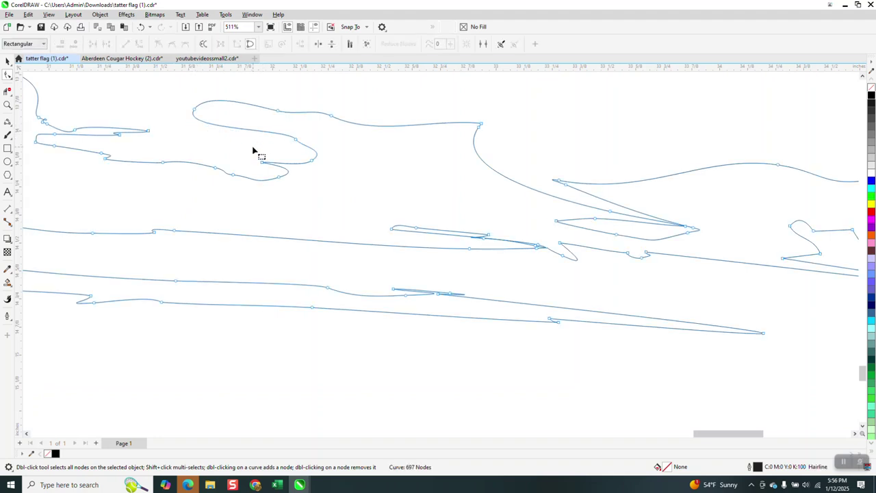
pyautogui.click(120, 137)
pyautogui.press('Delete')
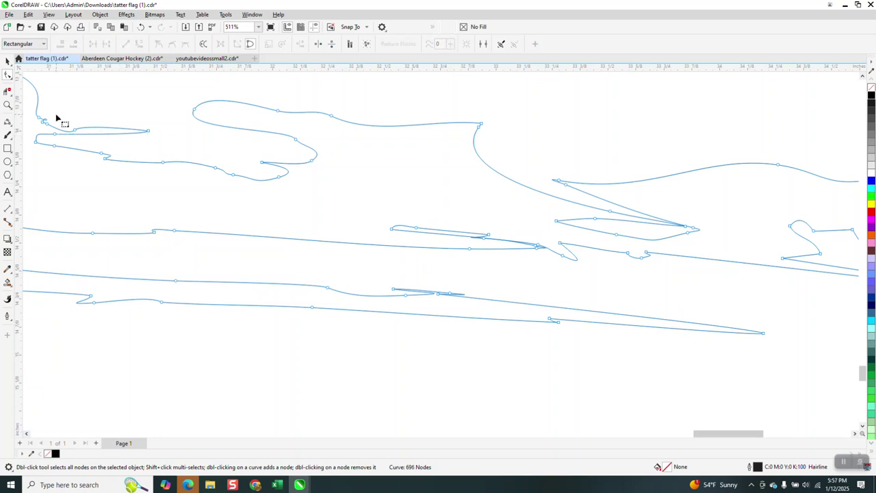
pyautogui.moveTo(34, 132); pyautogui.dragTo(61, 141)
pyautogui.press('Delete')
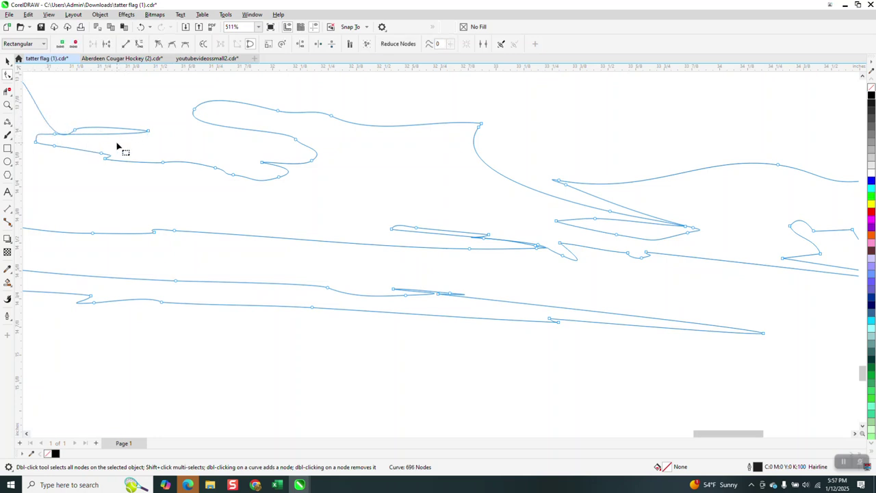
pyautogui.scroll(-1, 120, 148)
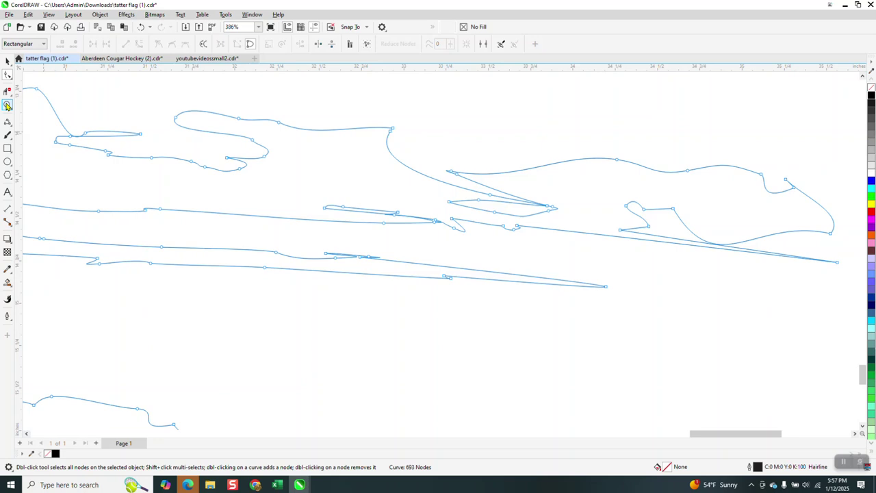
# - Zoom in on the upper-left curve and drag a node up to widen the narrow stripe tip
pyautogui.click(8, 105)
pyautogui.moveTo(48, 122); pyautogui.dragTo(189, 192)
pyautogui.click(8, 75)
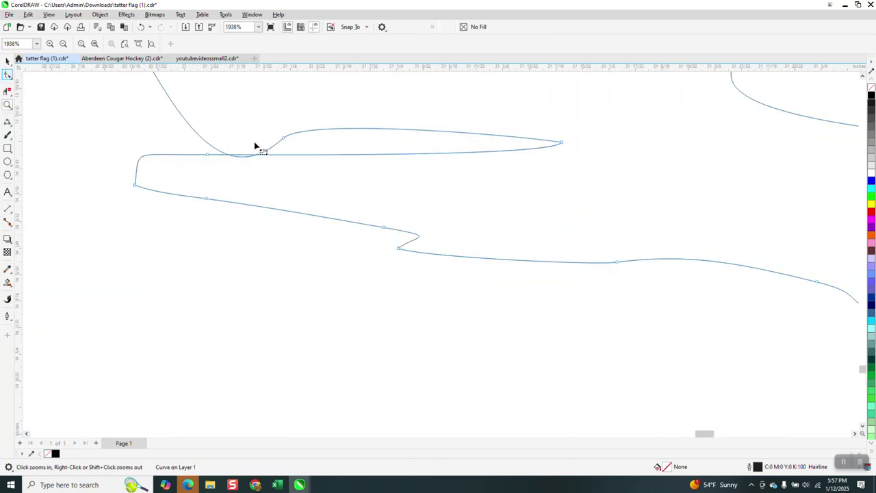
pyautogui.moveTo(283, 141); pyautogui.dragTo(286, 112)
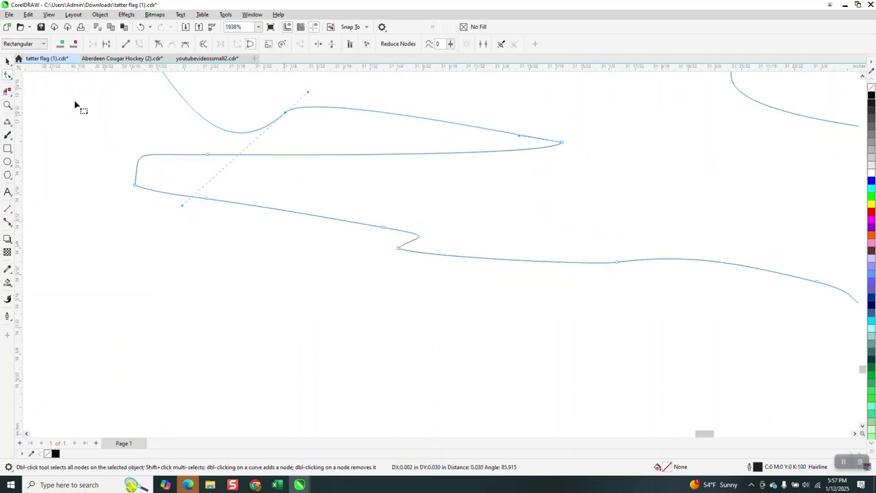
pyautogui.click(12, 79)
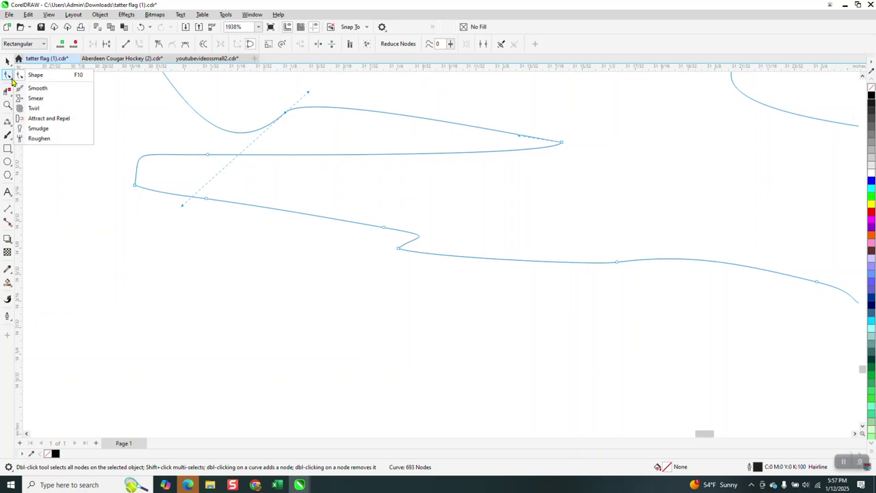
pyautogui.click(35, 78)
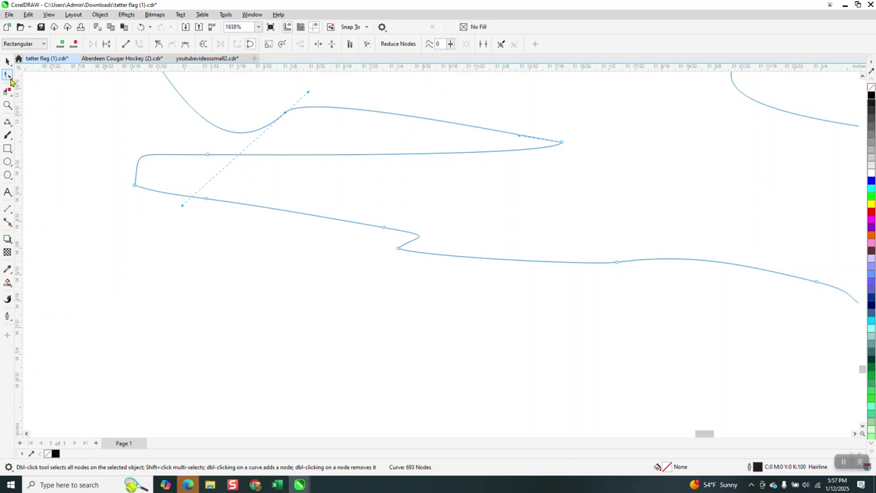
pyautogui.click(11, 80)
# - Zoom in on the loop in the stripe curve and smooth away the loop and its tail
pyautogui.click(41, 87)
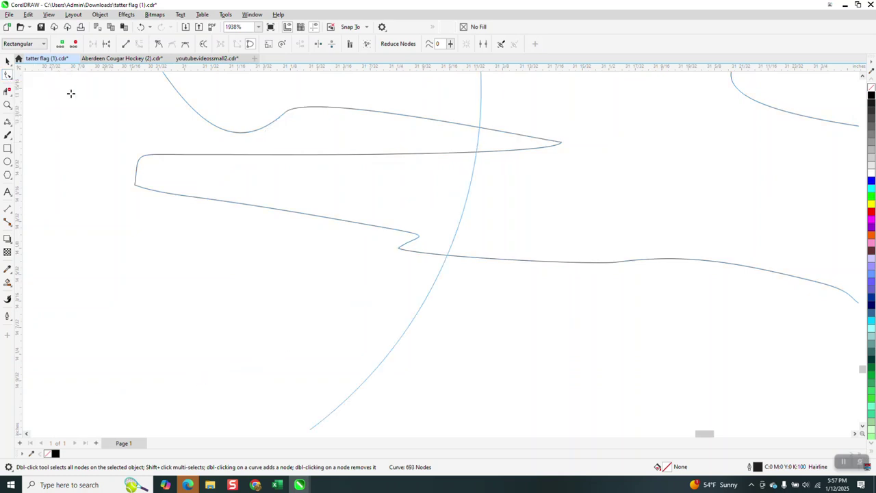
pyautogui.scroll(-4, 420, 244)
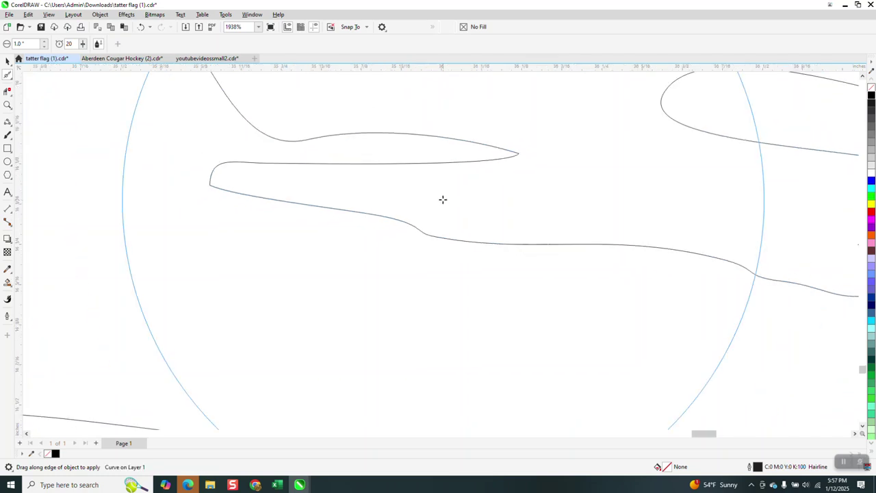
pyautogui.scroll(-2, 437, 226)
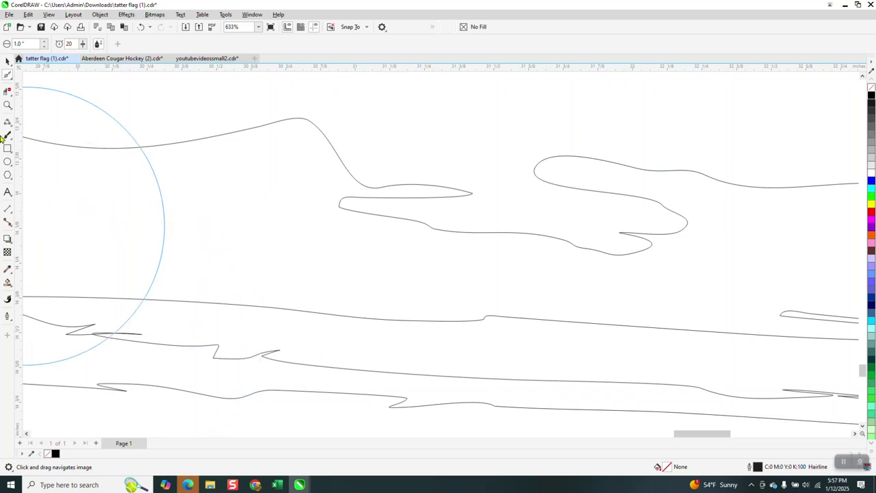
pyautogui.click(8, 103)
pyautogui.click(220, 365)
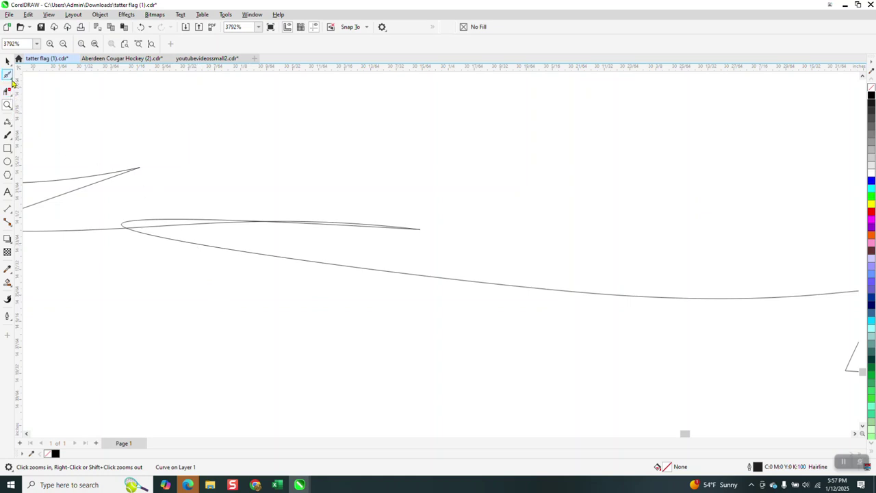
pyautogui.click(11, 81)
pyautogui.click(35, 86)
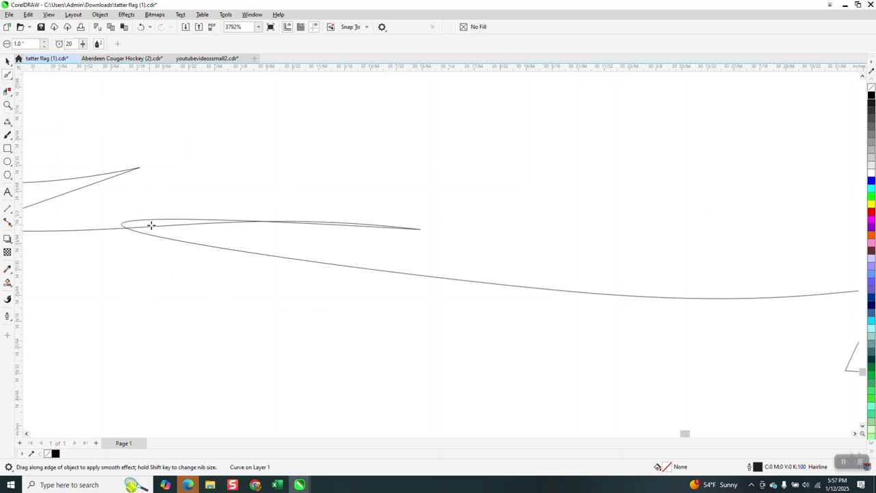
pyautogui.moveTo(158, 230); pyautogui.dragTo(271, 243)
pyautogui.scroll(-1, 275, 245)
pyautogui.scroll(-9, 270, 236)
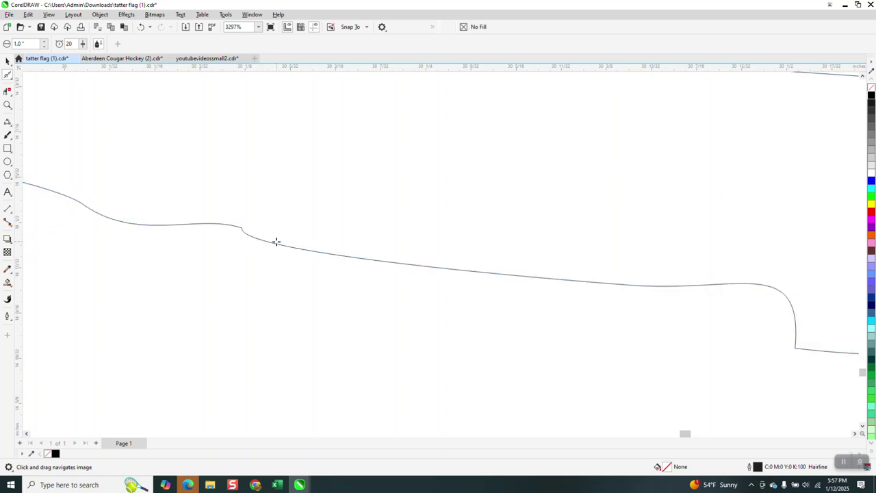
pyautogui.scroll(-12, 538, 246)
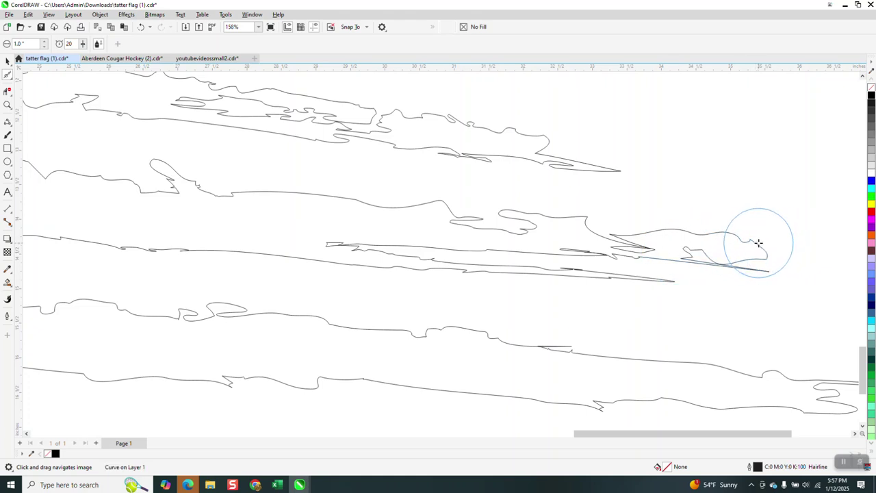
pyautogui.scroll(-4, 688, 229)
pyautogui.scroll(-2, 501, 245)
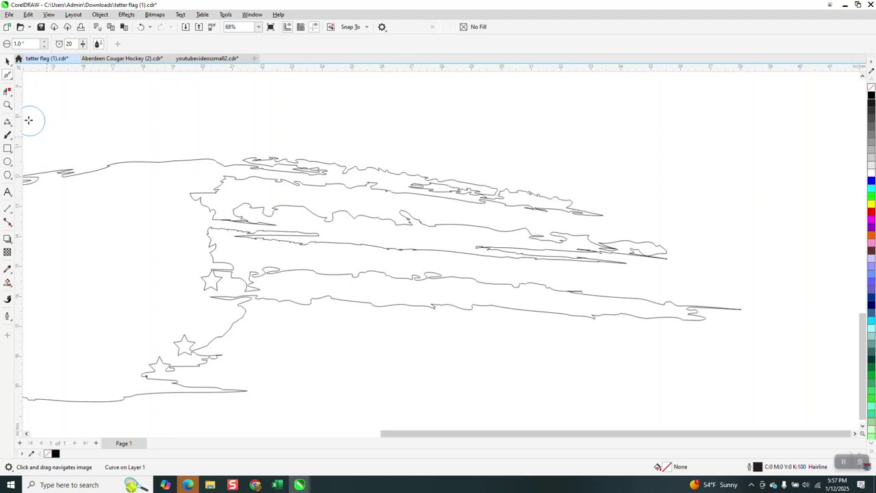
# - Smooth away the spikes along a thin stripe edge, leaving 688 nodes
pyautogui.click(9, 104)
pyautogui.moveTo(580, 312); pyautogui.dragTo(631, 310)
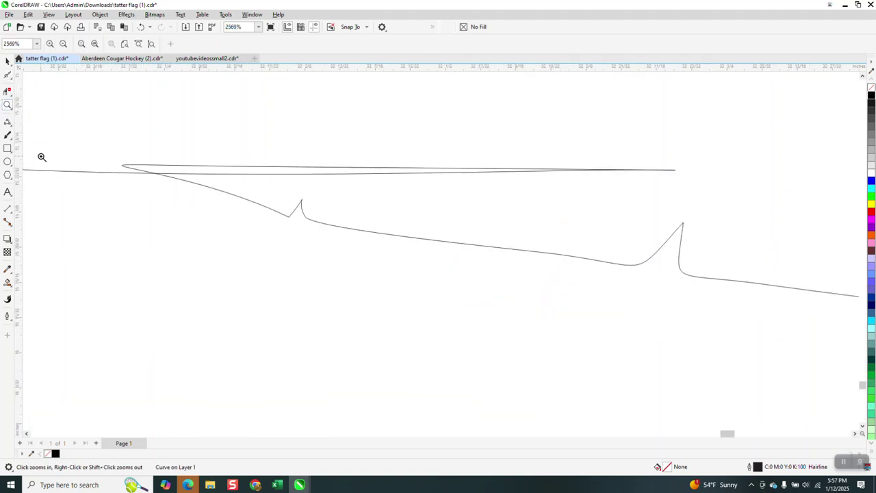
pyautogui.click(13, 86)
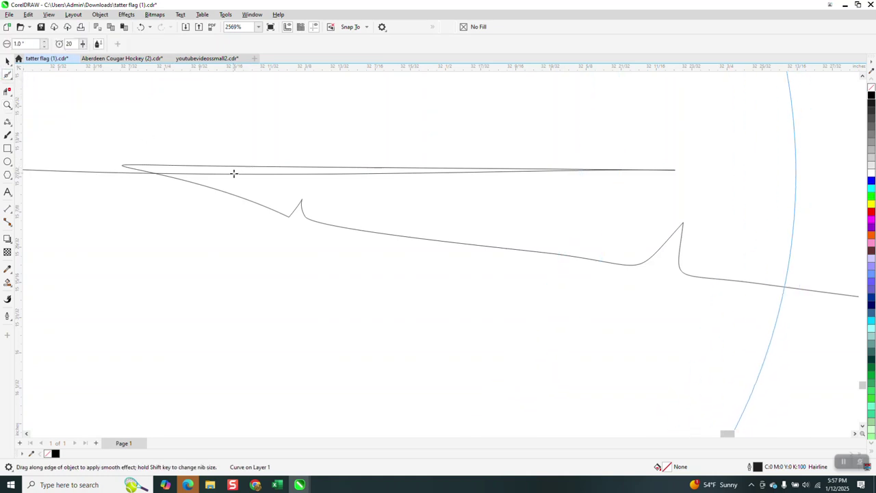
pyautogui.moveTo(217, 174); pyautogui.dragTo(272, 181)
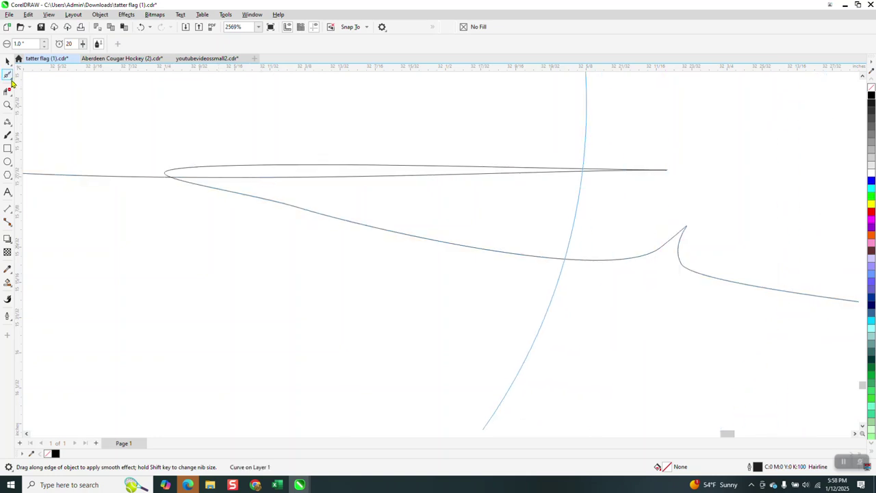
pyautogui.click(12, 83)
pyautogui.click(41, 75)
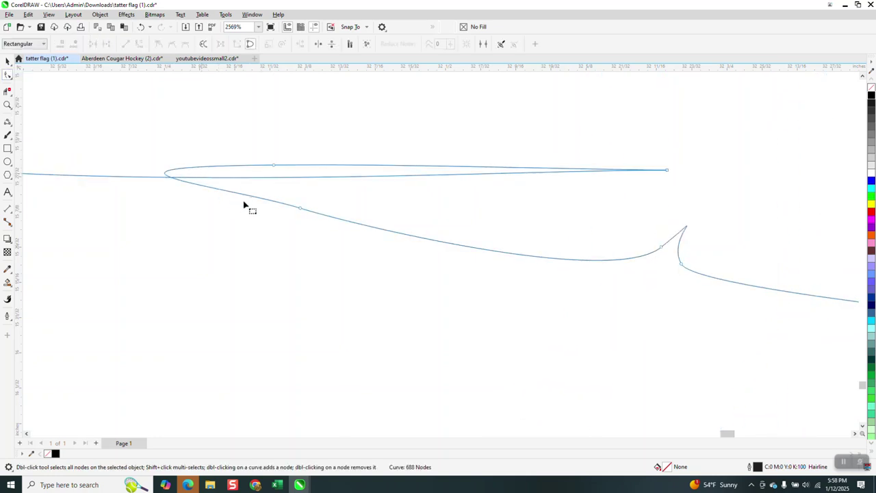
pyautogui.click(667, 172)
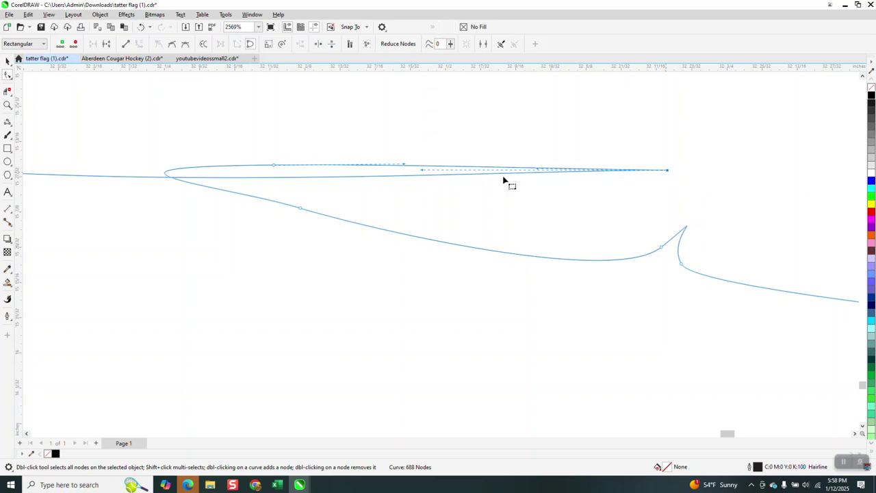
pyautogui.moveTo(423, 169); pyautogui.dragTo(443, 111)
pyautogui.scroll(-4, 446, 176)
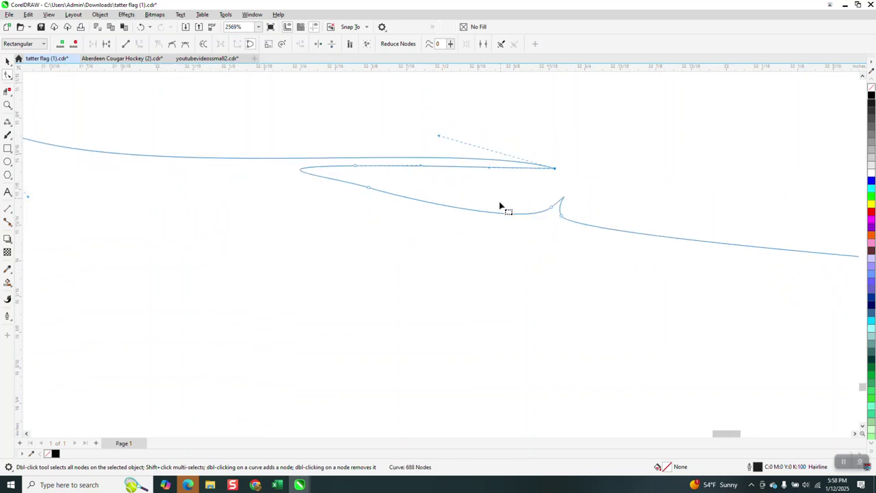
pyautogui.scroll(-9, 445, 203)
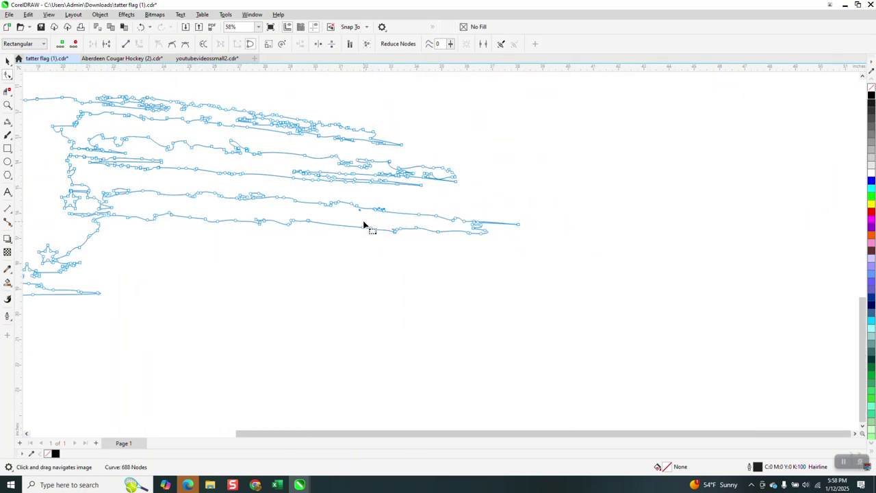
pyautogui.click(9, 60)
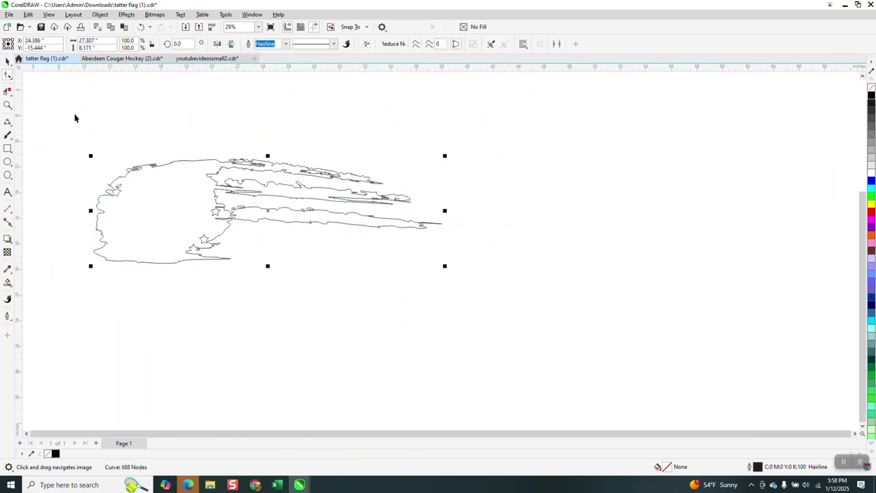
pyautogui.moveTo(63, 125); pyautogui.dragTo(539, 322)
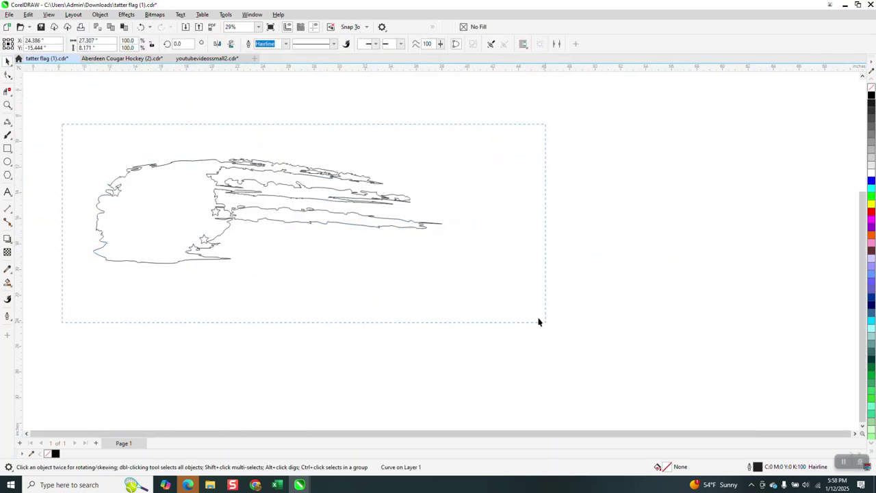
pyautogui.click(9, 77)
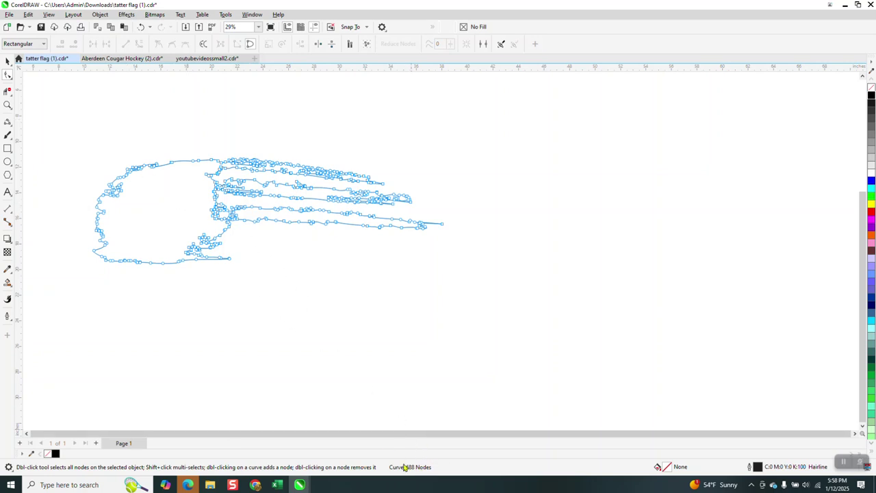
pyautogui.click(6, 106)
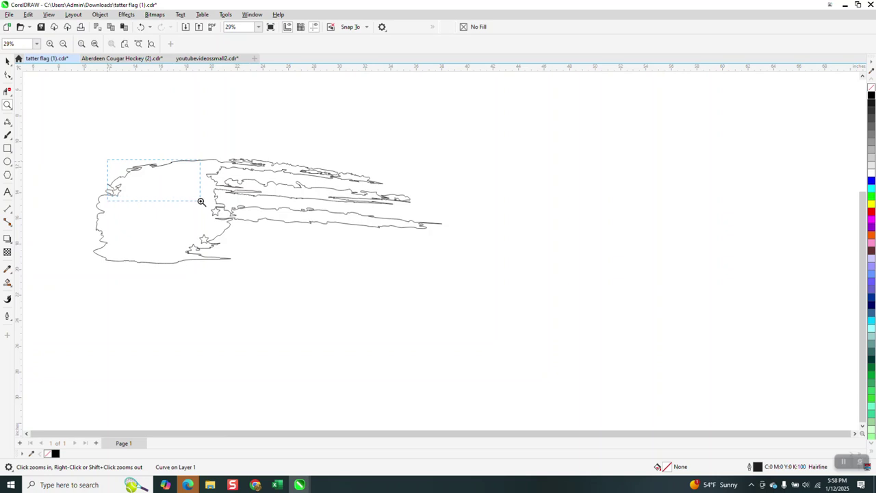
pyautogui.moveTo(201, 201); pyautogui.dragTo(208, 204)
pyautogui.scroll(-5, 209, 202)
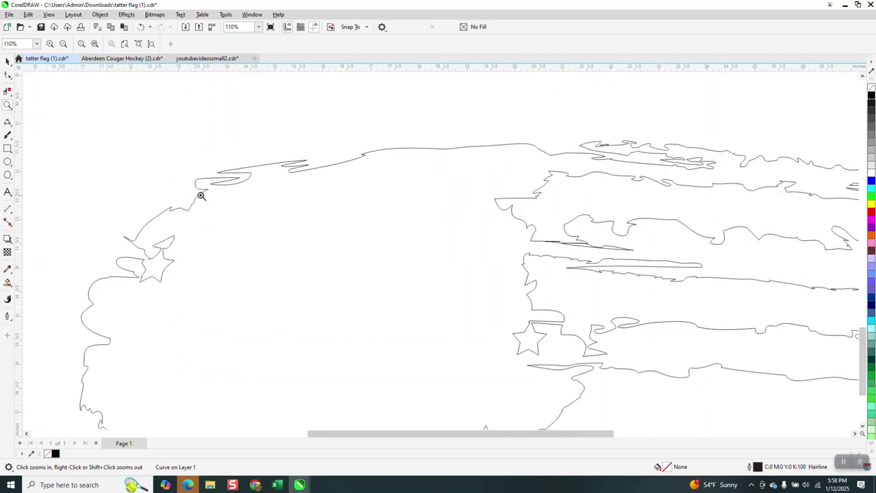
pyautogui.scroll(-2, 298, 249)
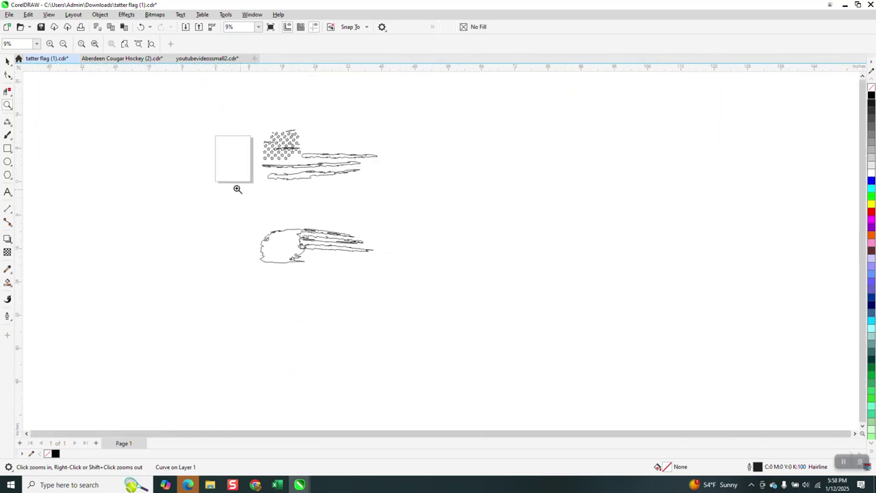
pyautogui.moveTo(257, 126); pyautogui.dragTo(319, 177)
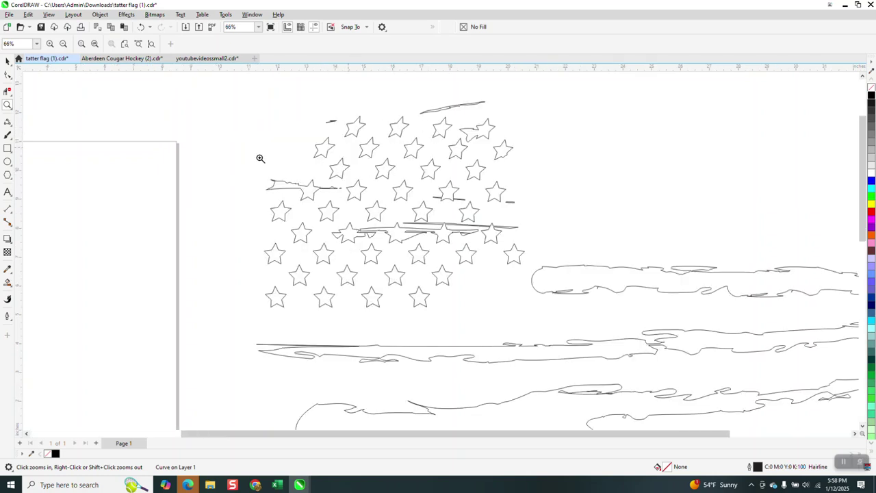
# - Select the 46 stars and move them down into the left part of the flag outline
pyautogui.scroll(-1, 273, 156)
pyautogui.click(8, 62)
pyautogui.click(370, 134)
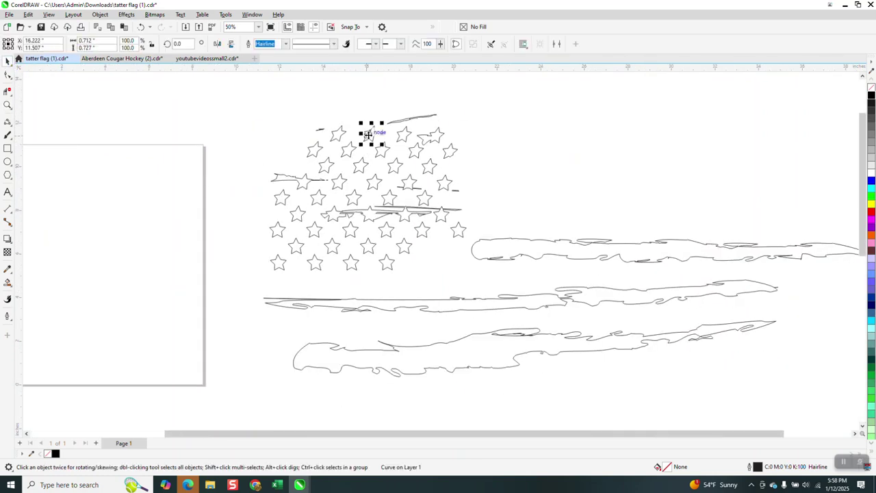
pyautogui.scroll(-1, 331, 133)
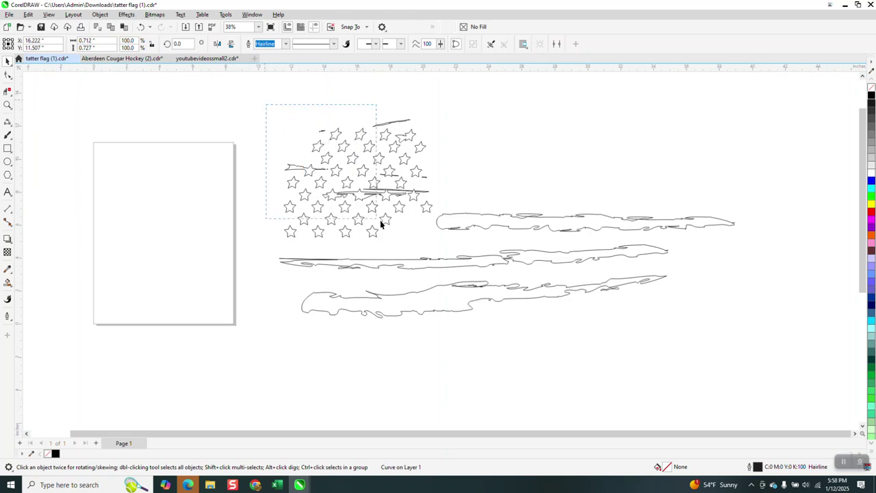
pyautogui.moveTo(435, 246); pyautogui.dragTo(435, 245)
pyautogui.moveTo(332, 197); pyautogui.dragTo(326, 402)
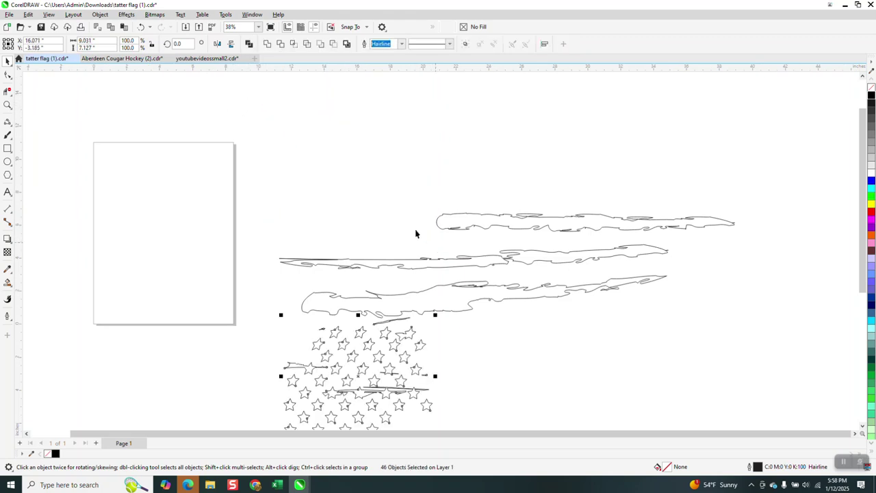
pyautogui.scroll(-2, 331, 201)
pyautogui.hotkey('ctrl', 'shift', 'z')
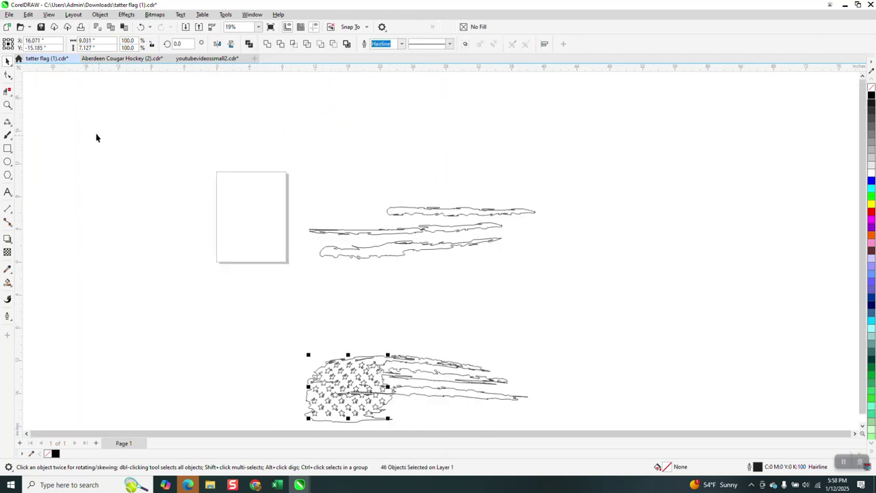
# - Zoom in on the flag and its upper-middle stripes
pyautogui.click(8, 105)
pyautogui.scroll(-1, 364, 264)
pyautogui.scroll(-1, 390, 268)
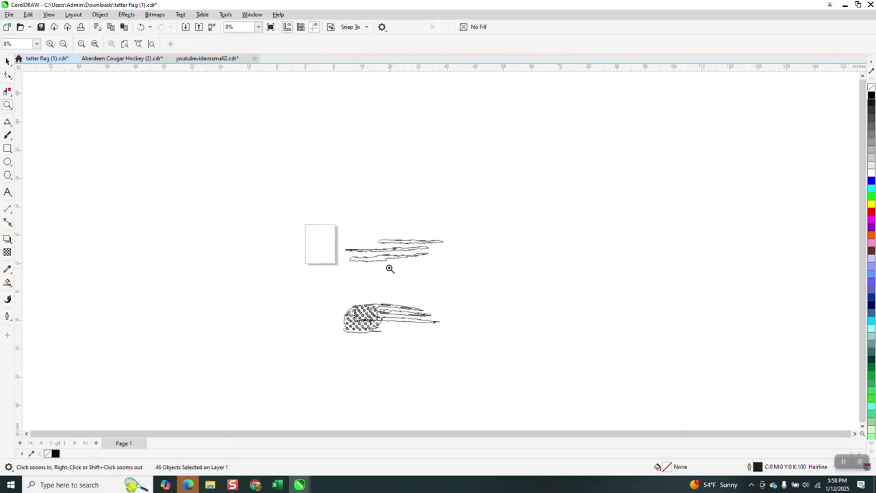
pyautogui.moveTo(485, 352); pyautogui.dragTo(485, 353)
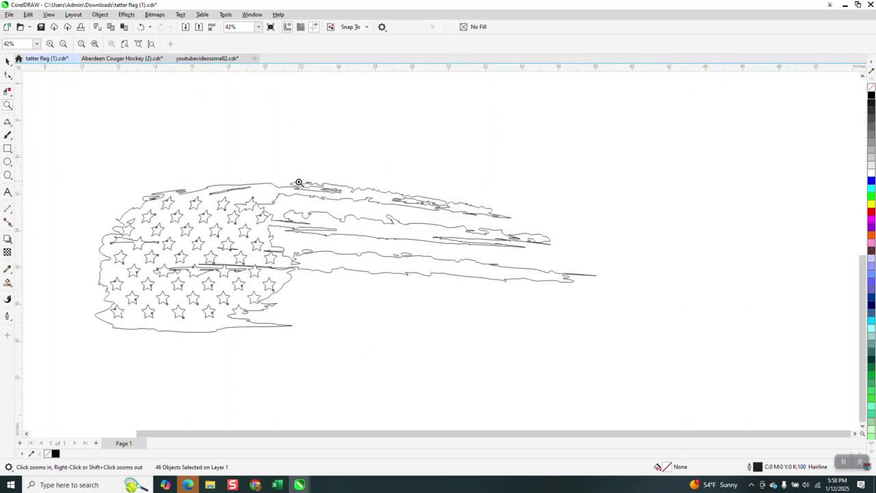
pyautogui.moveTo(299, 183); pyautogui.dragTo(382, 221)
pyautogui.scroll(-1, 373, 225)
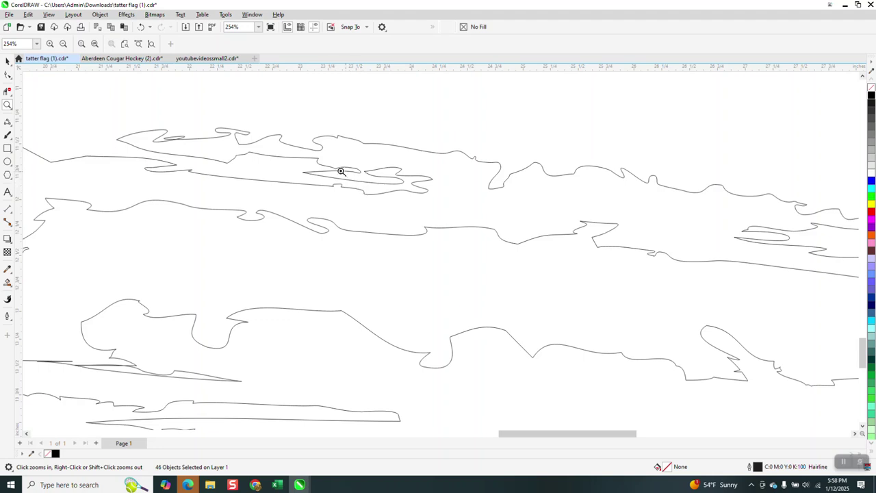
# - Brush the jagged upper stripe edges with the Smooth tool
pyautogui.click(11, 80)
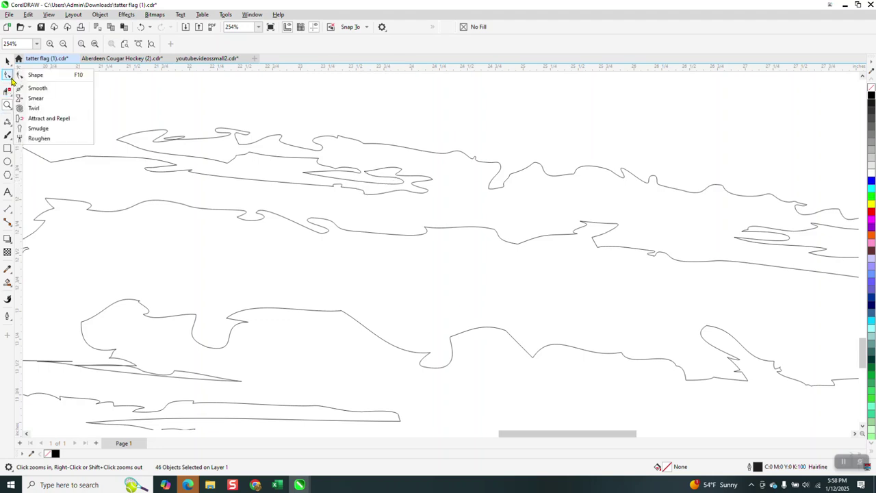
pyautogui.click(30, 86)
pyautogui.moveTo(378, 180)
pyautogui.mouseDown()
pyautogui.moveTo(391, 176)
pyautogui.moveTo(378, 185)
pyautogui.moveTo(254, 143)
pyautogui.moveTo(151, 138)
pyautogui.moveTo(236, 186)
pyautogui.mouseUp()
# - Zoom in and delete two looping nodes along the upper stripe edge
pyautogui.click(8, 104)
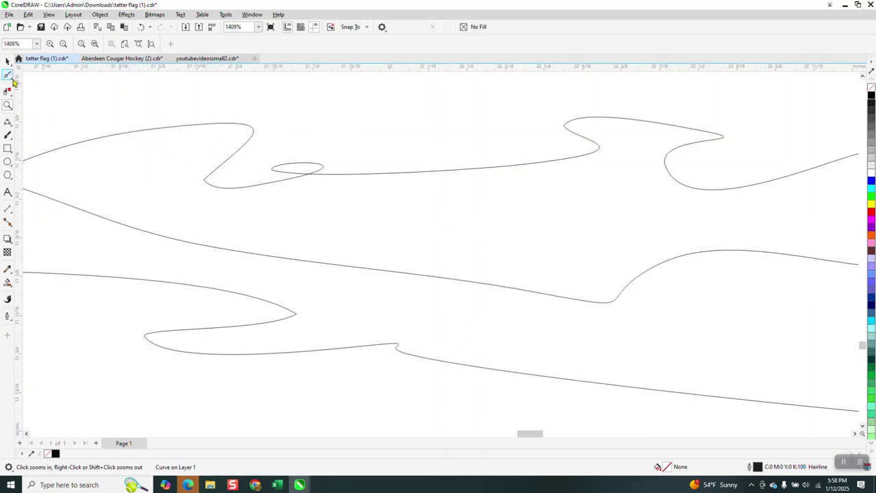
pyautogui.click(12, 79)
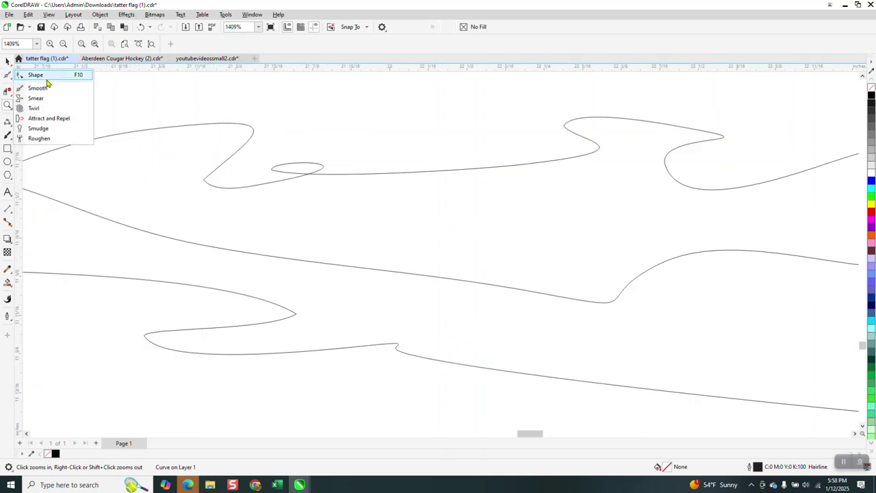
pyautogui.click(37, 75)
pyautogui.moveTo(283, 178); pyautogui.dragTo(283, 178)
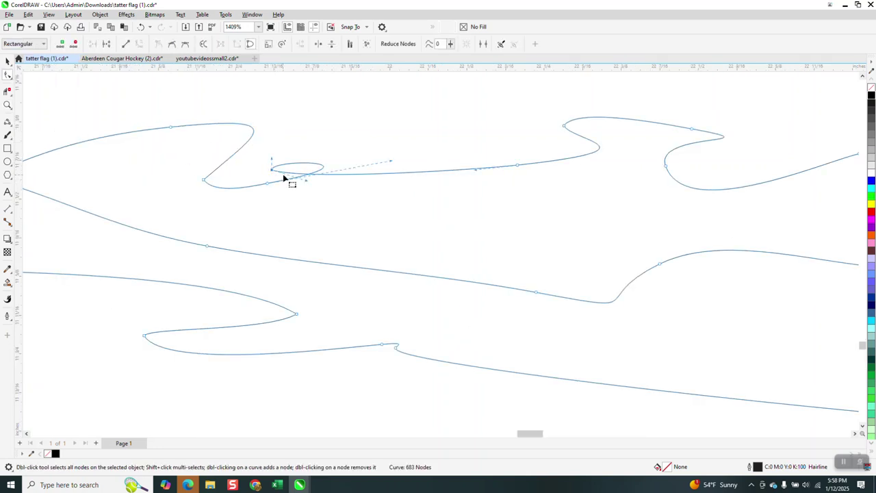
pyautogui.press('Delete')
pyautogui.scroll(-5, 307, 182)
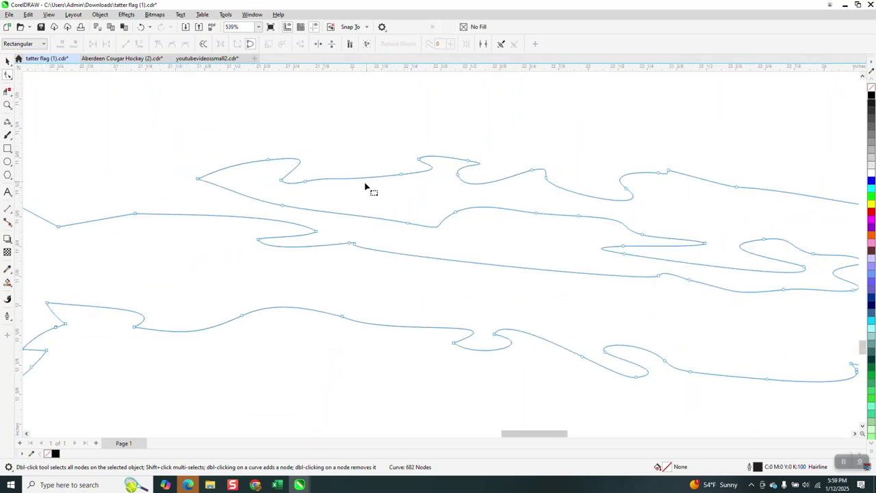
pyautogui.moveTo(343, 254); pyautogui.dragTo(343, 254)
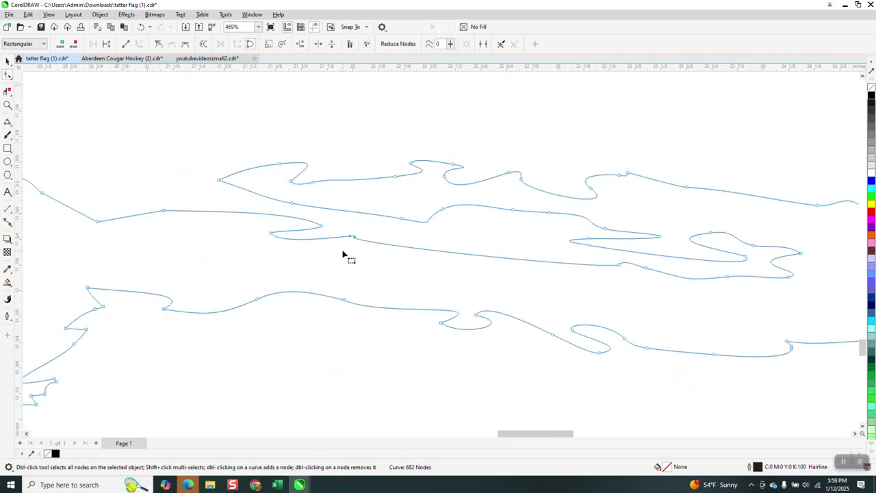
pyautogui.press('Delete')
# - Zoom into the kinked segment and delete its kink and leftover loop nodes, leaving 678 nodes
pyautogui.scroll(-1, 364, 254)
pyautogui.scroll(-5, 339, 230)
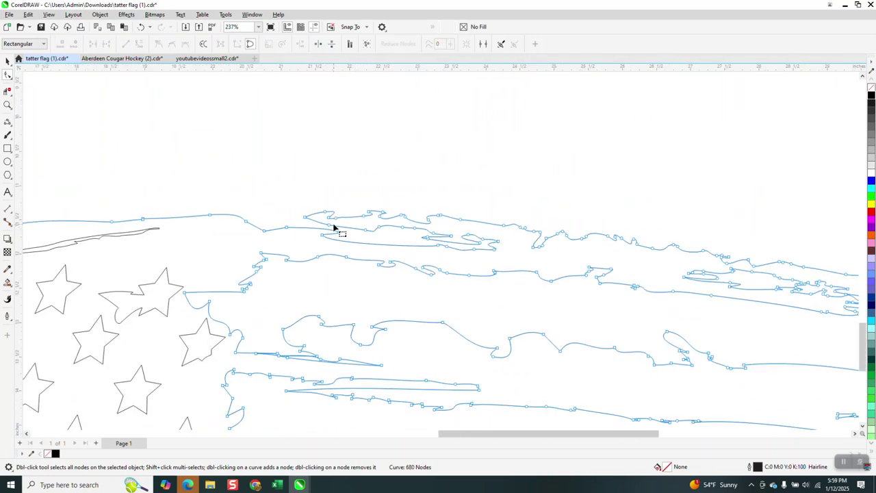
pyautogui.scroll(-1, 377, 278)
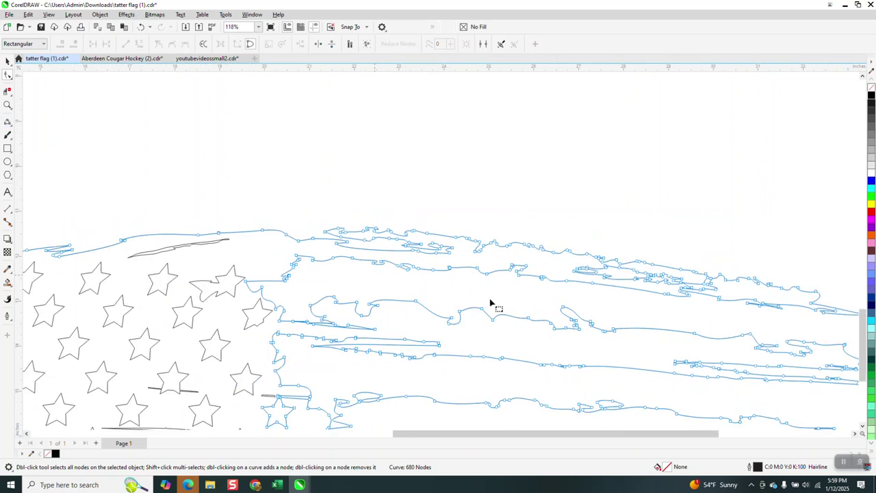
pyautogui.click(9, 105)
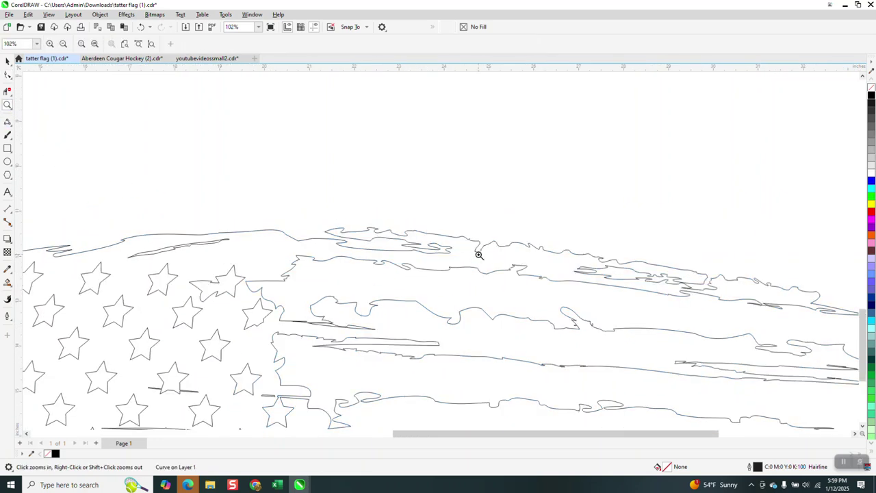
pyautogui.moveTo(534, 274); pyautogui.dragTo(554, 290)
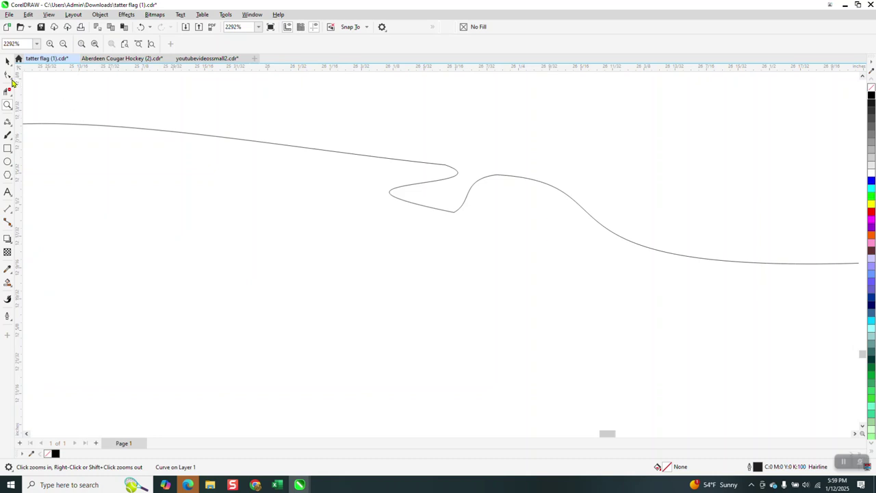
pyautogui.click(8, 76)
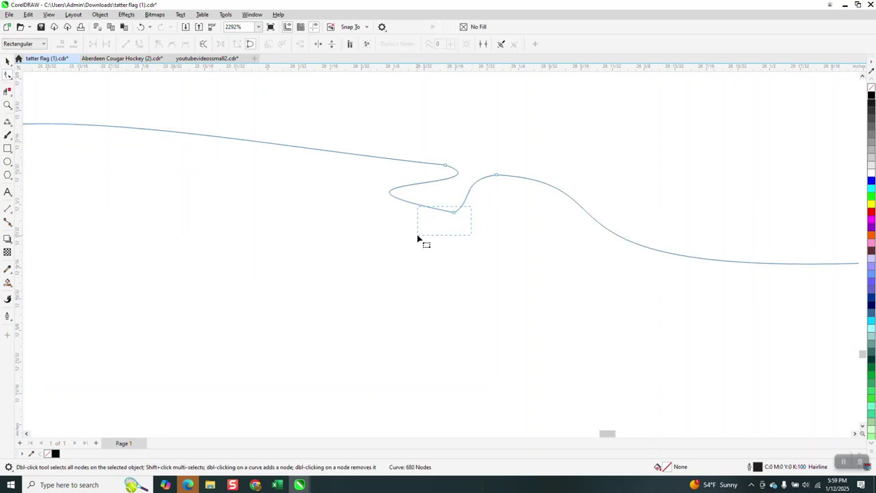
pyautogui.moveTo(418, 237); pyautogui.dragTo(419, 236)
pyautogui.press('Delete')
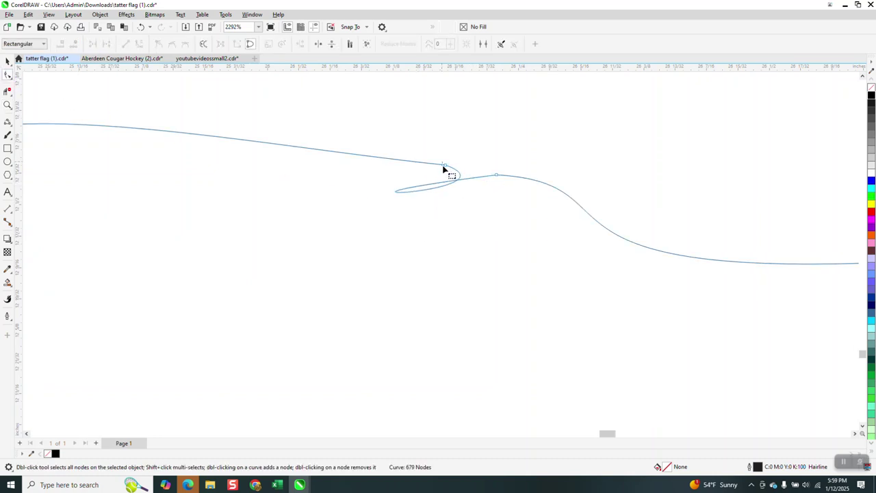
pyautogui.click(444, 167)
pyautogui.press('Delete')
pyautogui.scroll(-5, 487, 206)
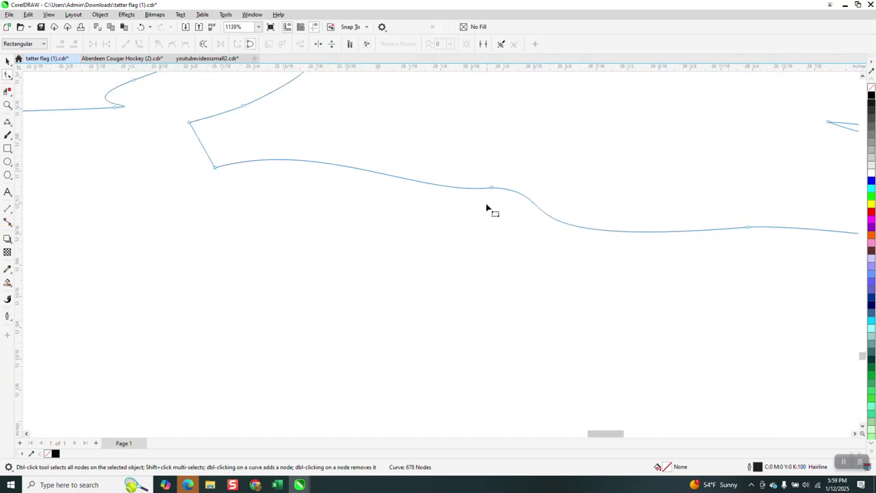
pyautogui.scroll(-3, 459, 211)
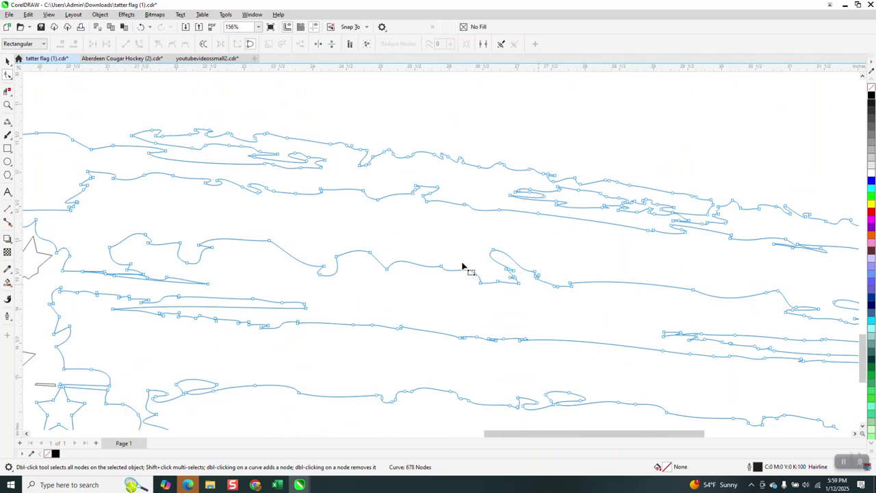
pyautogui.click(9, 105)
# - Zoom in on the jagged curve near the loop and smooth out its zigzags
pyautogui.moveTo(493, 251); pyautogui.dragTo(544, 293)
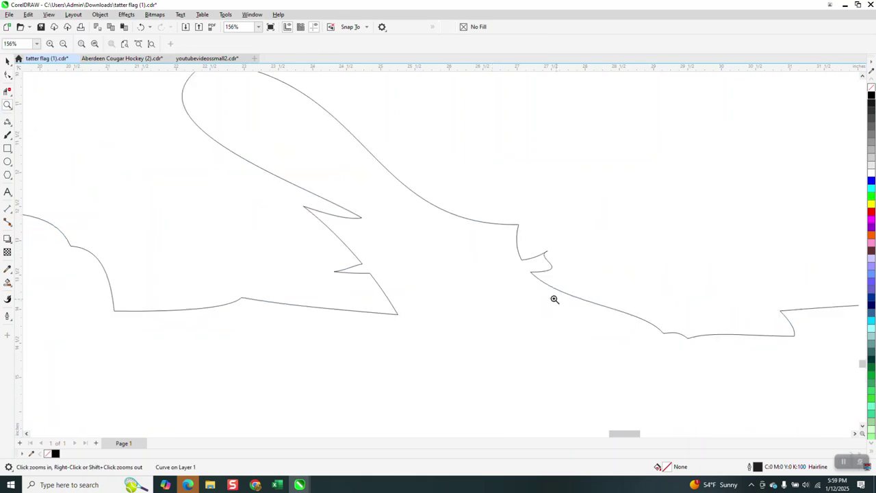
pyautogui.click(11, 80)
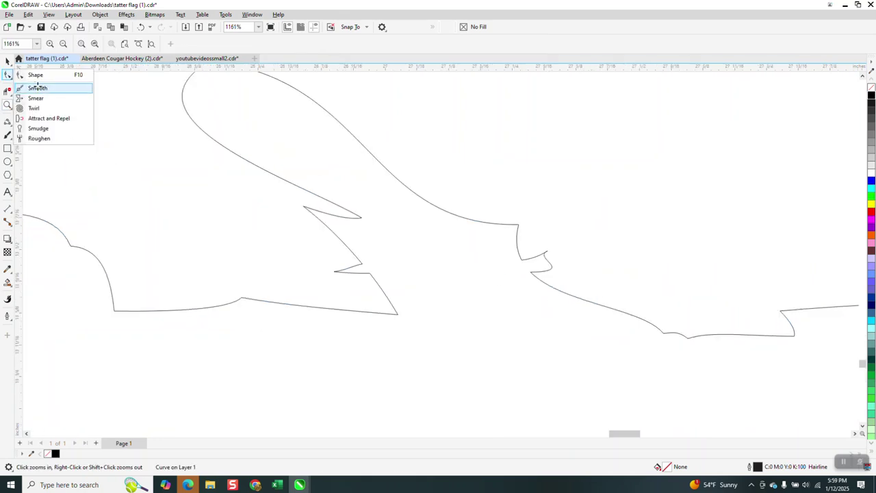
pyautogui.click(31, 89)
pyautogui.moveTo(354, 220)
pyautogui.mouseDown()
pyautogui.moveTo(358, 251)
pyautogui.moveTo(544, 264)
pyautogui.mouseUp()
pyautogui.scroll(-3, 544, 263)
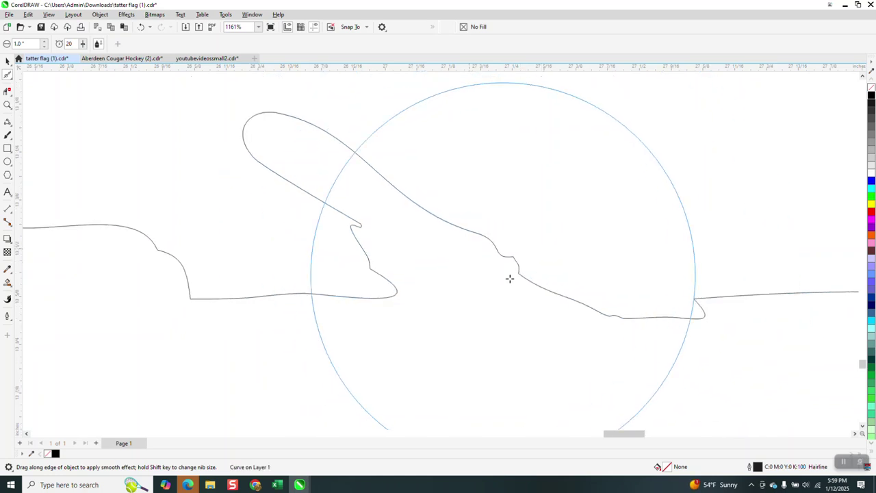
pyautogui.scroll(-8, 575, 301)
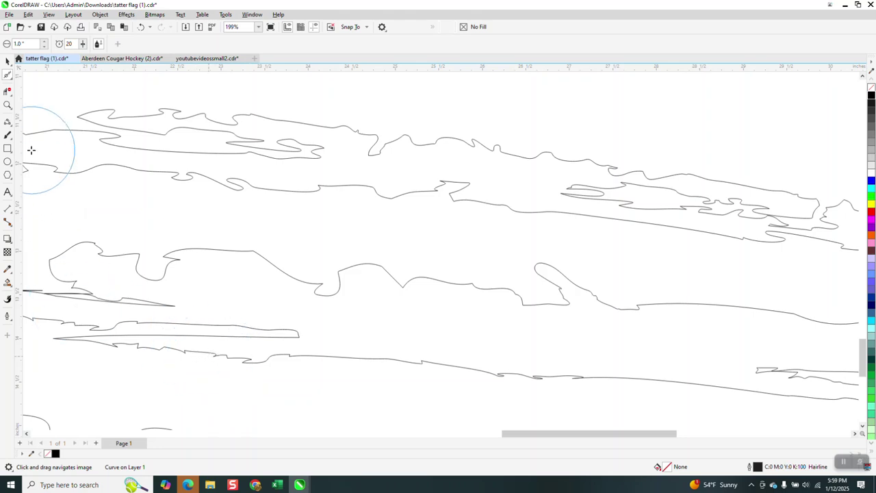
# - Zoom in on a notched stripe edge and round off its notches with the Smooth brush
pyautogui.click(6, 105)
pyautogui.moveTo(345, 401); pyautogui.dragTo(345, 401)
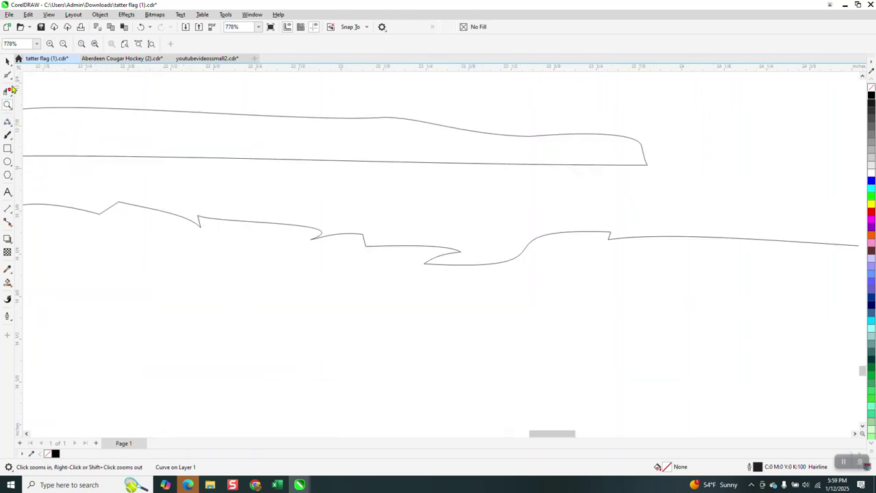
pyautogui.click(10, 81)
pyautogui.click(35, 86)
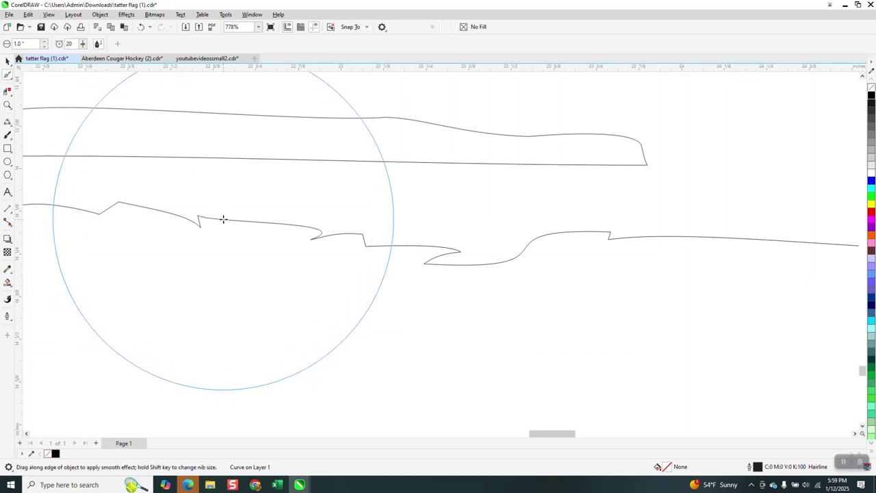
pyautogui.moveTo(221, 219)
pyautogui.mouseDown()
pyautogui.moveTo(211, 221)
pyautogui.moveTo(516, 246)
pyautogui.moveTo(596, 229)
pyautogui.moveTo(477, 305)
pyautogui.mouseUp()
pyautogui.scroll(-4, 477, 305)
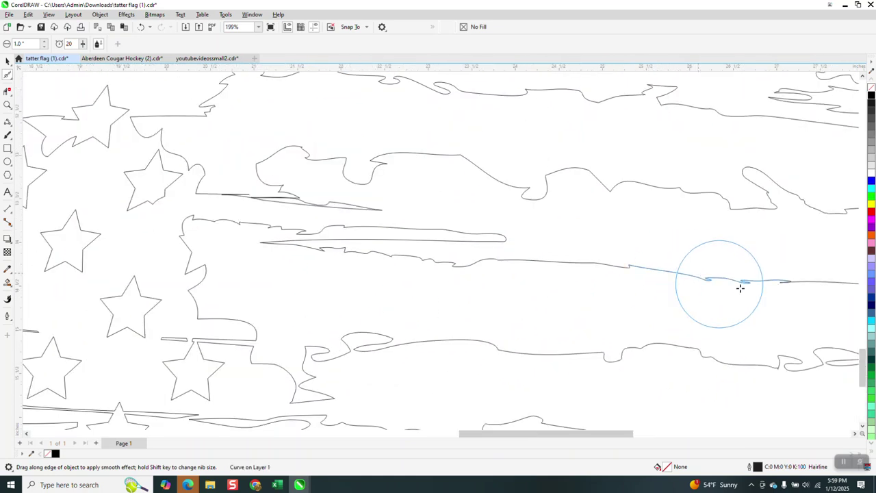
pyautogui.scroll(-4, 408, 276)
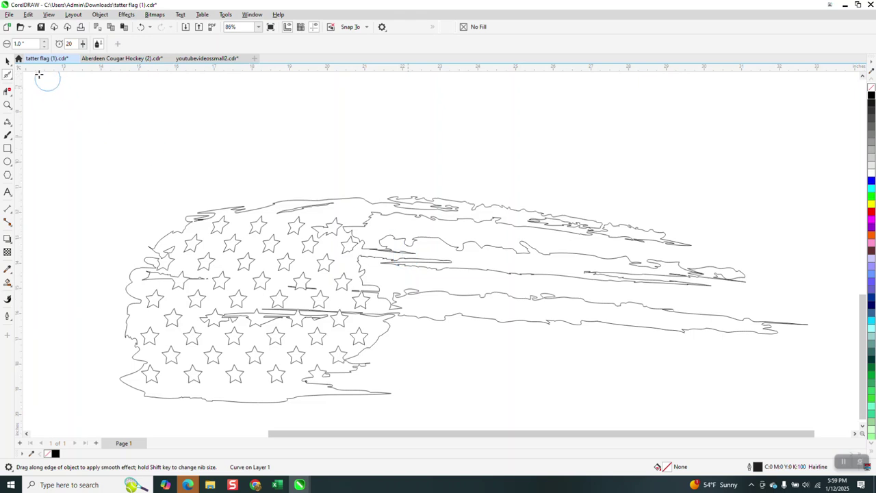
pyautogui.click(7, 61)
# - Select the three stray tatter strips and nudge them down onto the flag
pyautogui.scroll(-1, 319, 159)
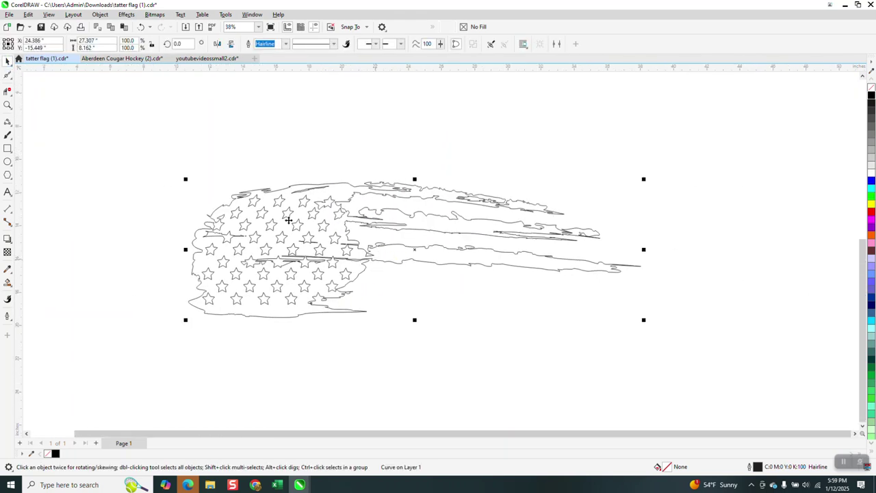
pyautogui.scroll(-3, 324, 213)
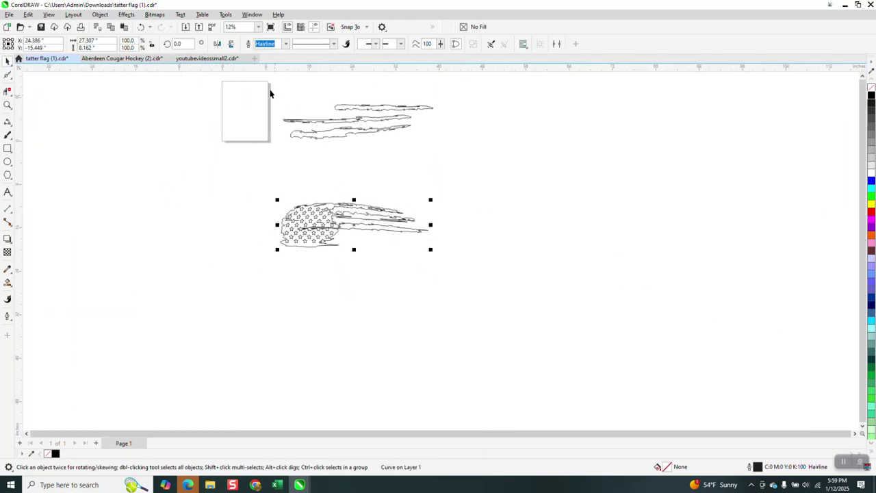
pyautogui.moveTo(429, 158); pyautogui.dragTo(452, 162)
pyautogui.press('Down')
pyautogui.press('Down')
pyautogui.press('Down')
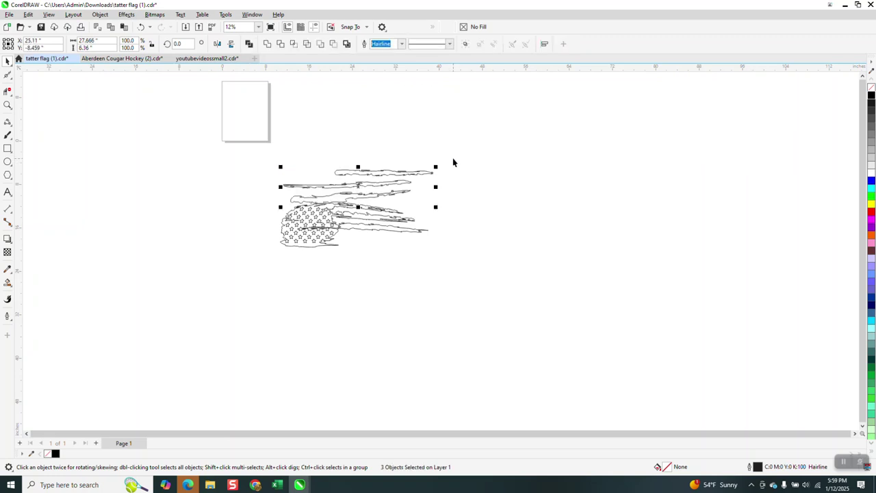
pyautogui.press('Down')
pyautogui.press('Down')
pyautogui.press('Down')
# - Select all 50 flag objects, try a black fill, then undo it
pyautogui.moveTo(249, 186); pyautogui.dragTo(488, 293)
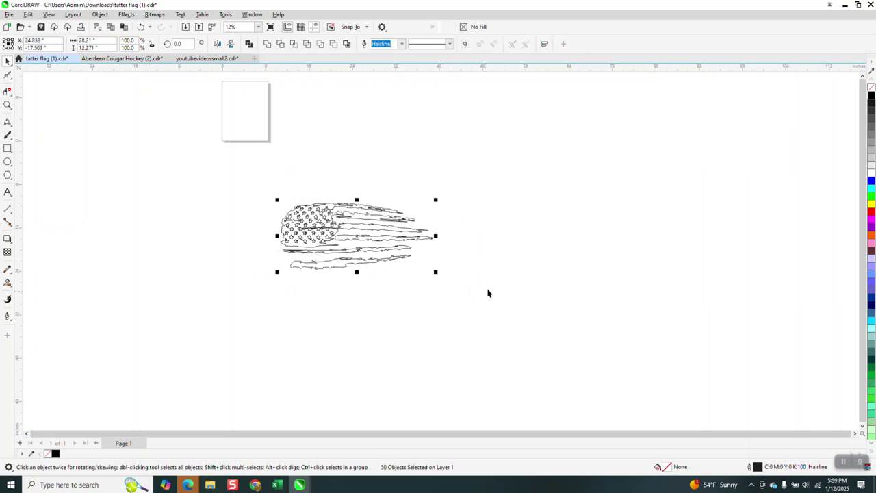
pyautogui.click(871, 96)
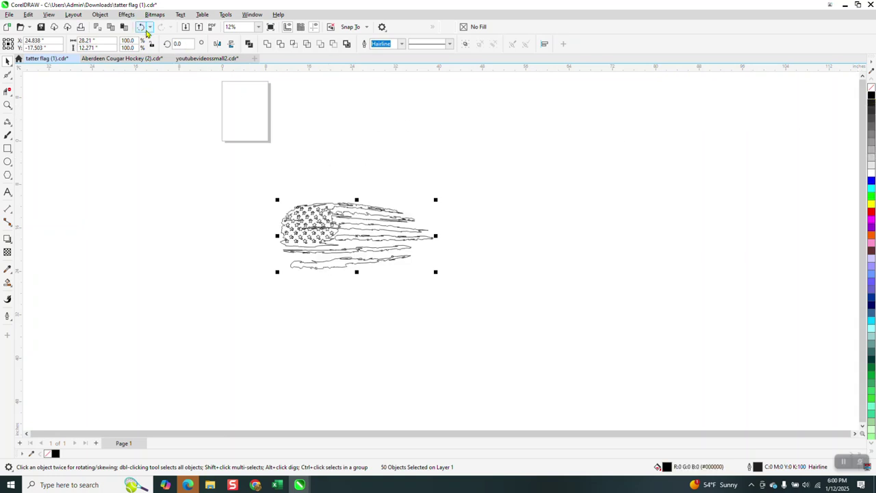
pyautogui.click(141, 26)
pyautogui.click(7, 105)
# - Smart-fill the star field, upper stripes, and fourth, fifth and bottom stripes solid black
pyautogui.moveTo(288, 204); pyautogui.dragTo(347, 262)
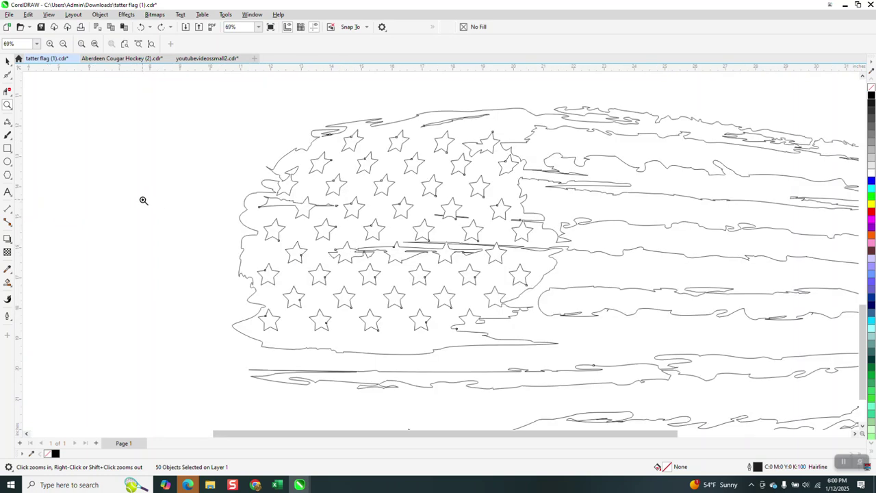
pyautogui.click(8, 283)
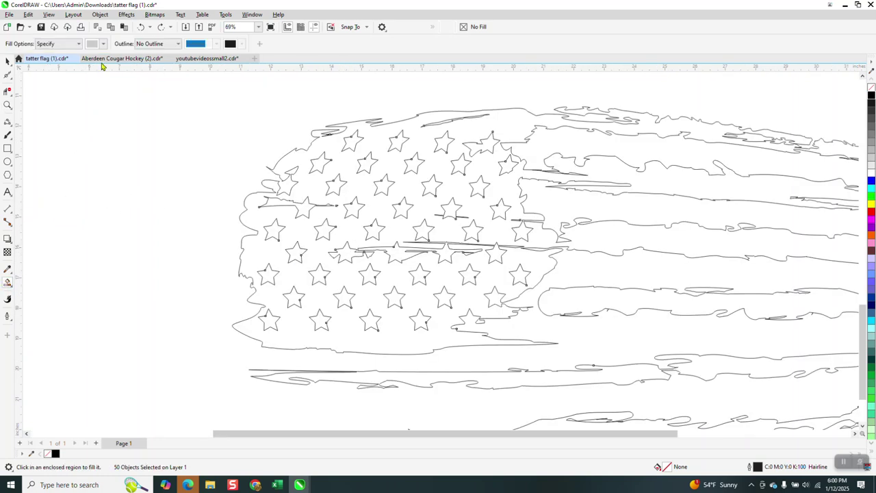
pyautogui.click(103, 44)
pyautogui.click(99, 90)
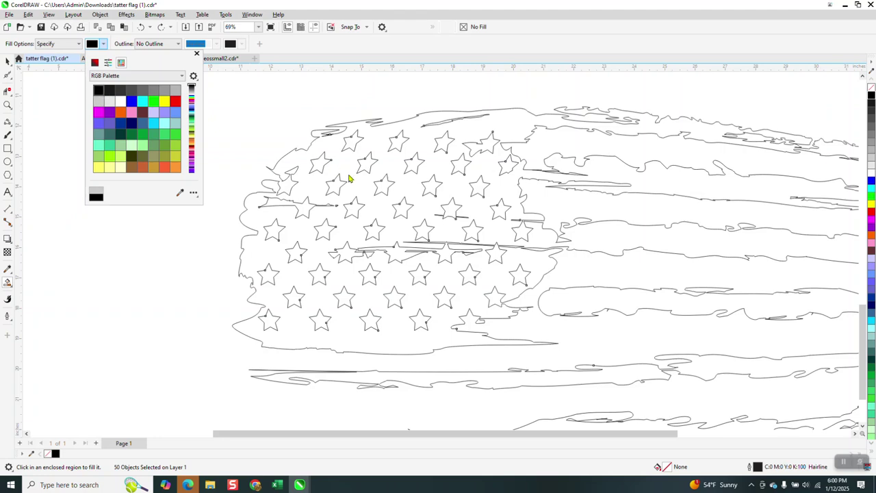
pyautogui.click(352, 186)
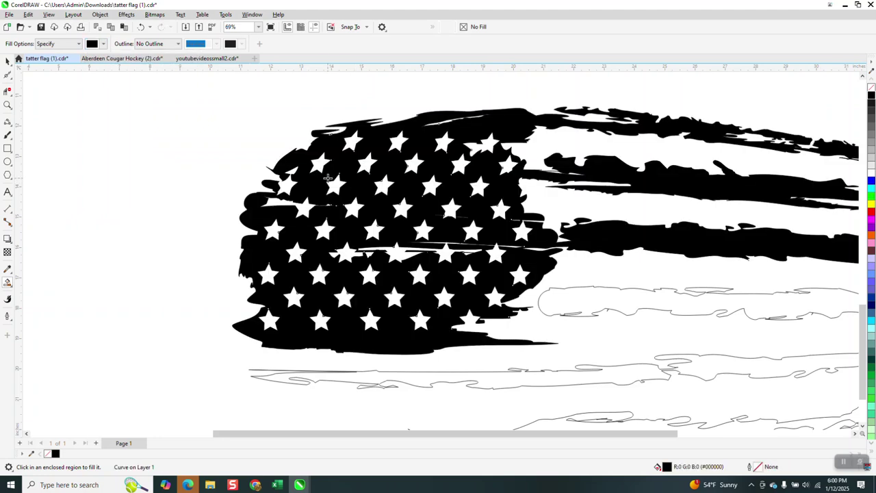
pyautogui.scroll(-2, 376, 179)
pyautogui.click(495, 253)
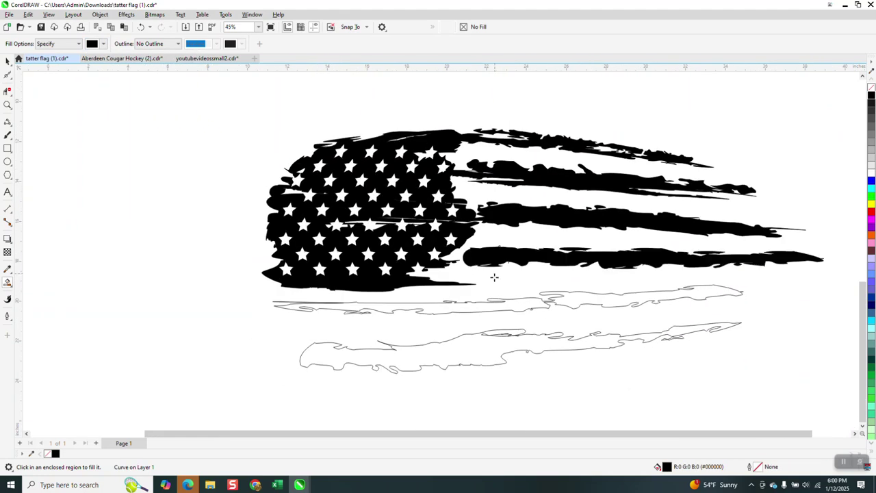
pyautogui.click(524, 305)
pyautogui.click(488, 349)
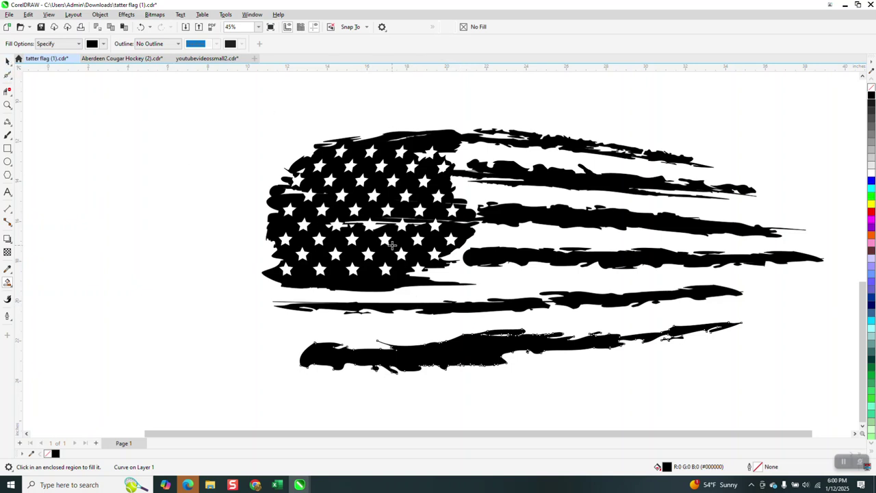
# - Zoom in to inspect the white upper-left stars
pyautogui.scroll(-1, 393, 245)
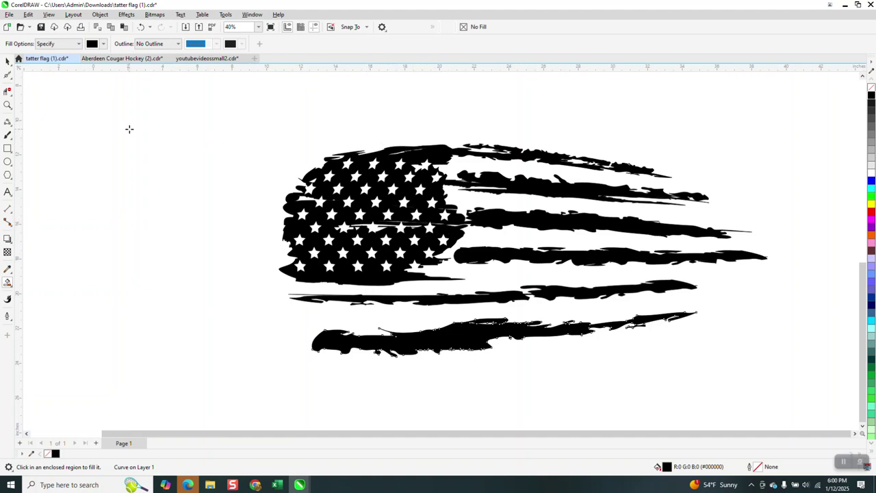
pyautogui.click(14, 106)
pyautogui.moveTo(383, 147); pyautogui.dragTo(439, 174)
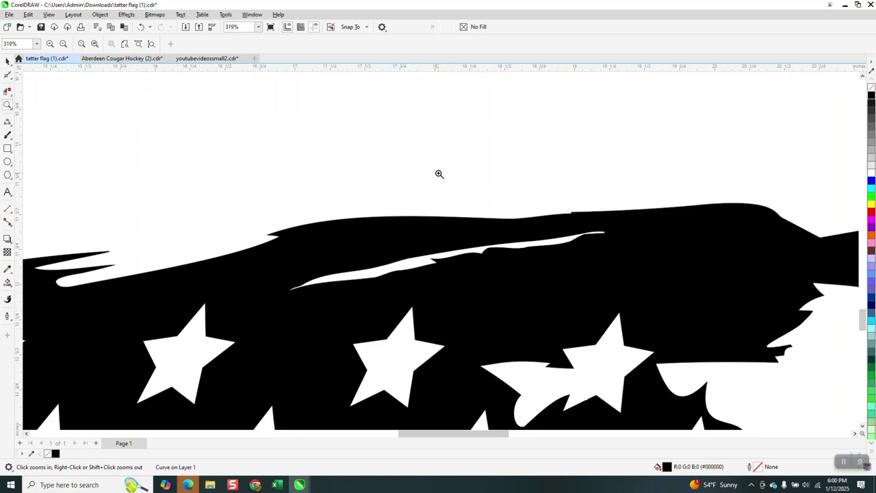
pyautogui.scroll(-5, 451, 185)
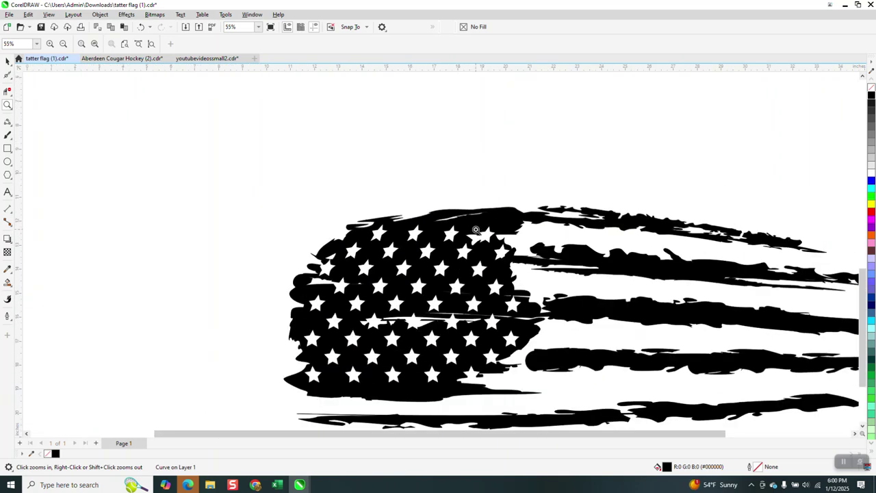